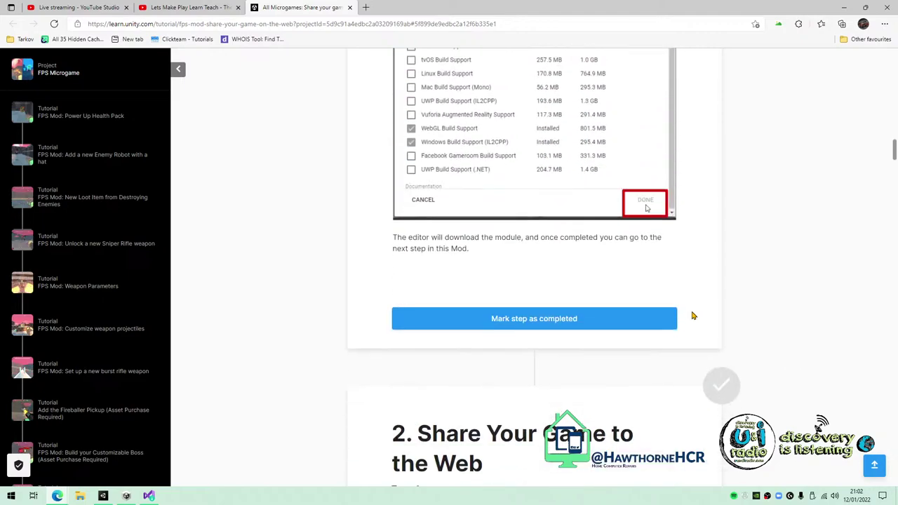
Look through the open browser windows for the Unity Learn "Get started with Unity" mission page.
{"action": "scroll", "coordinate": [702, 296], "scroll_direction": "up", "scroll_amount": 5}
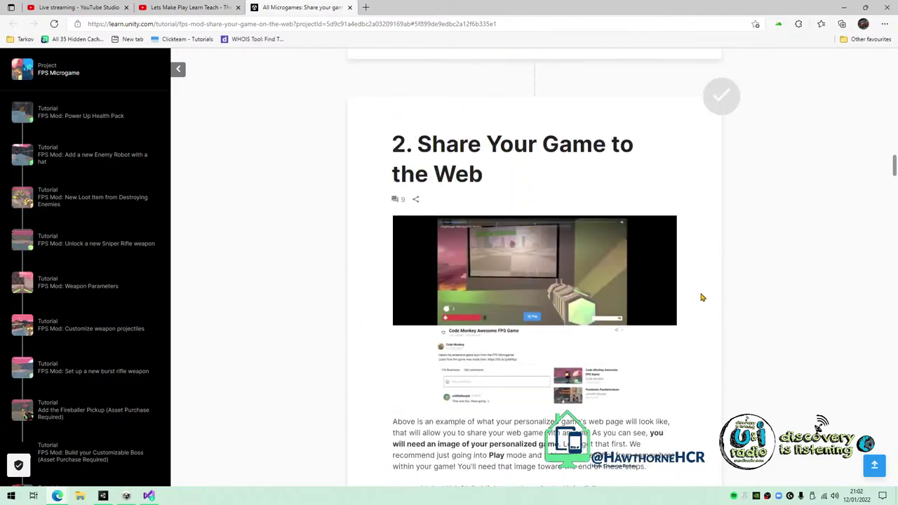
{"action": "left_click", "coordinate": [845, 9]}
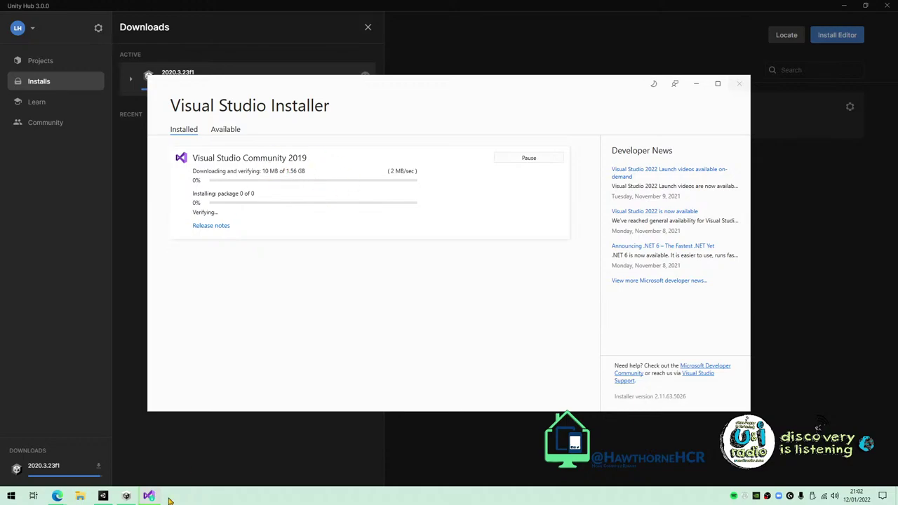
{"action": "mouse_move", "coordinate": [57, 496]}
{"action": "left_click", "coordinate": [38, 455]}
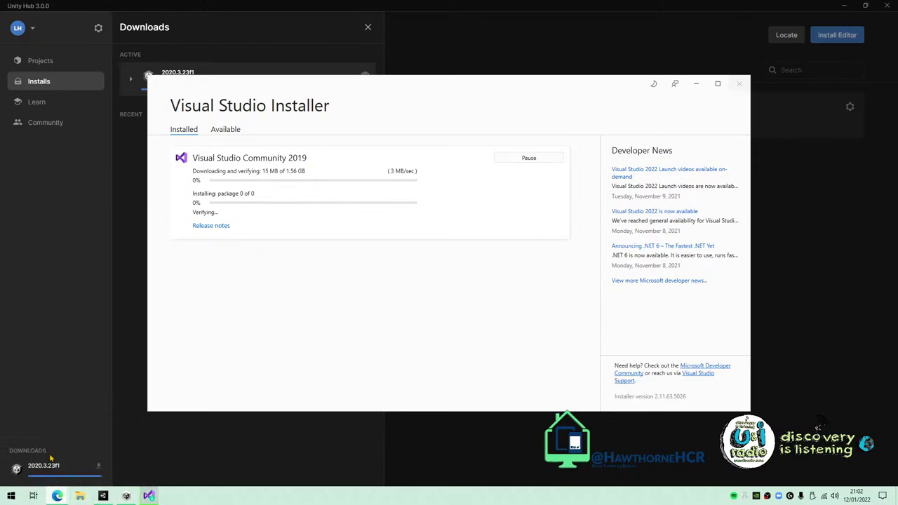
{"action": "left_click", "coordinate": [844, 7]}
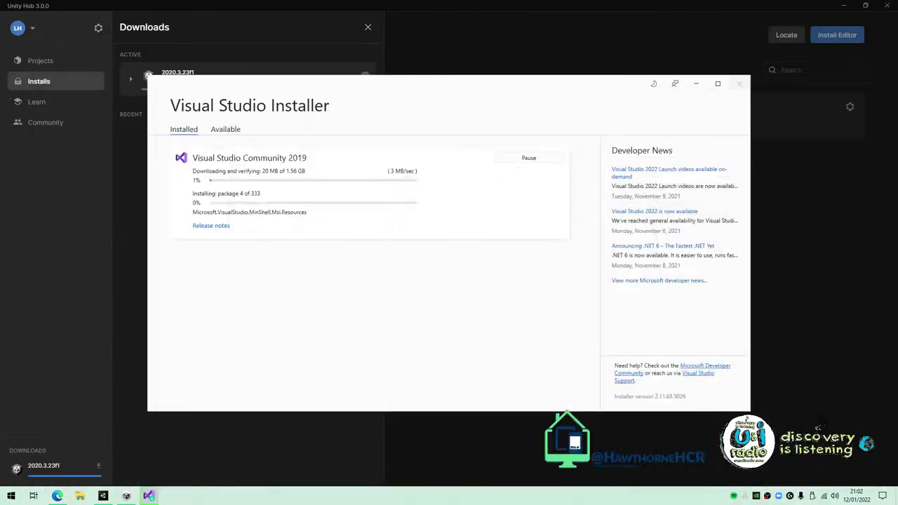
{"action": "left_click", "coordinate": [127, 461]}
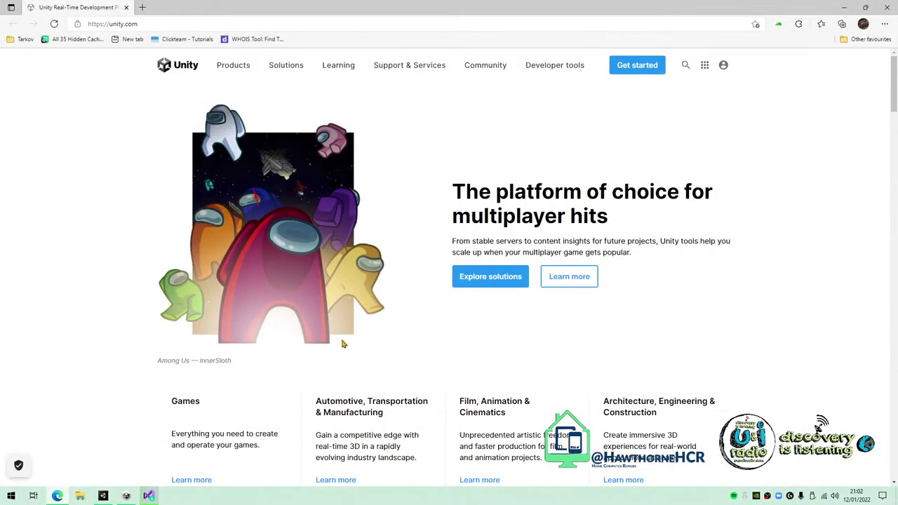
{"action": "key", "text": "alt+Tab"}
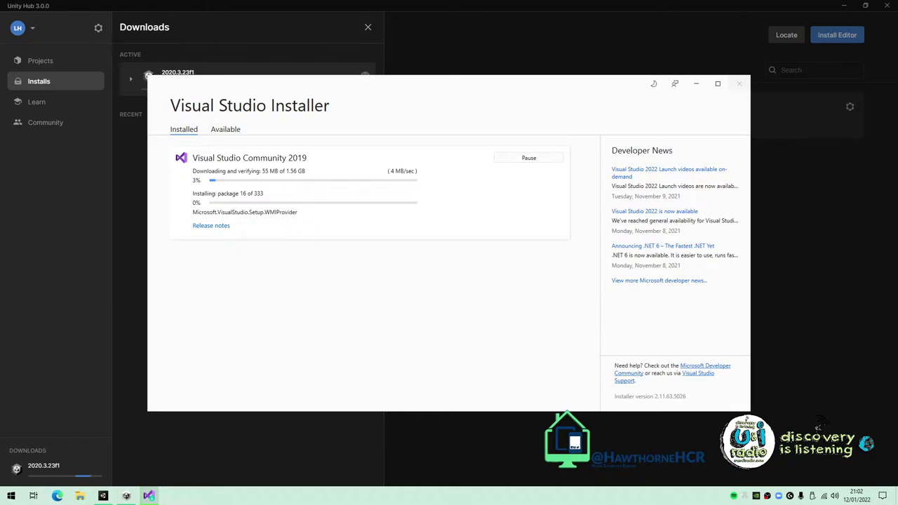
{"action": "key", "text": "alt+Tab"}
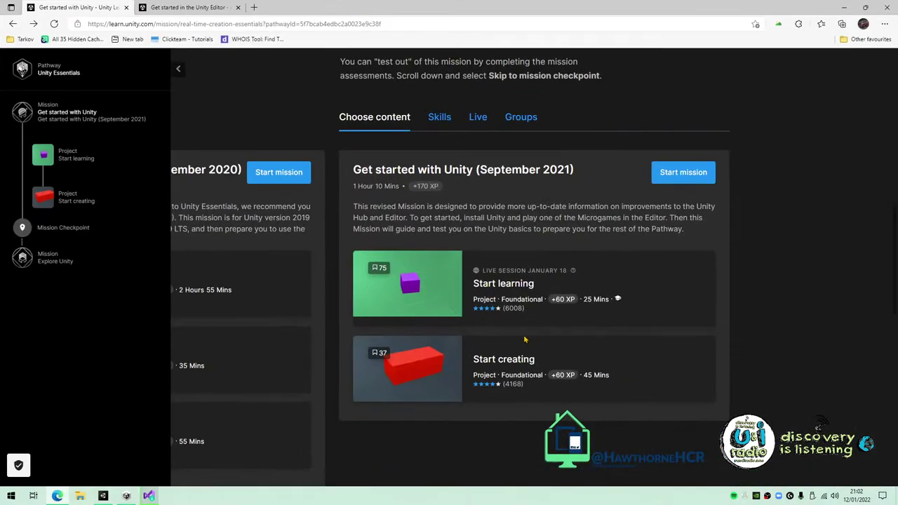
Bring up section 5, "Practice your Unity Editor skills", in the already open "Get started in the Unity Editor" tutorial.
{"action": "left_click", "coordinate": [502, 358]}
{"action": "left_click", "coordinate": [275, 8]}
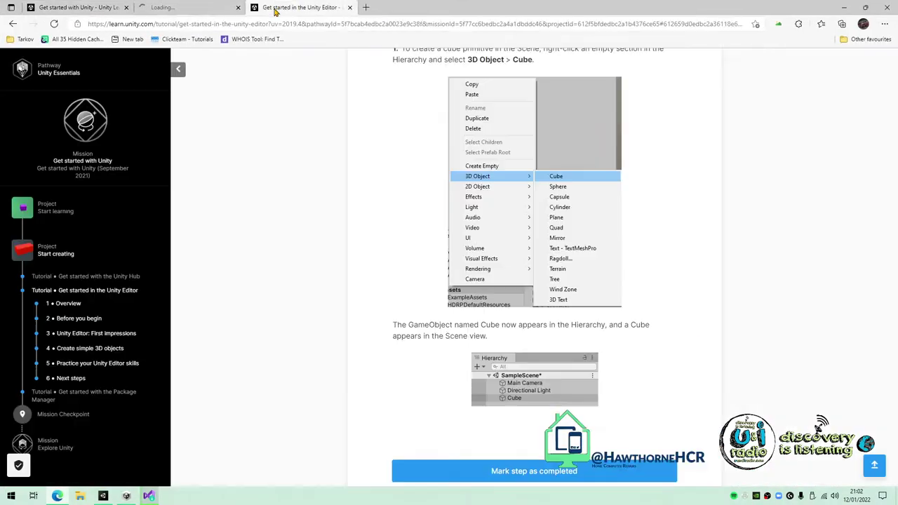
{"action": "left_click", "coordinate": [238, 7]}
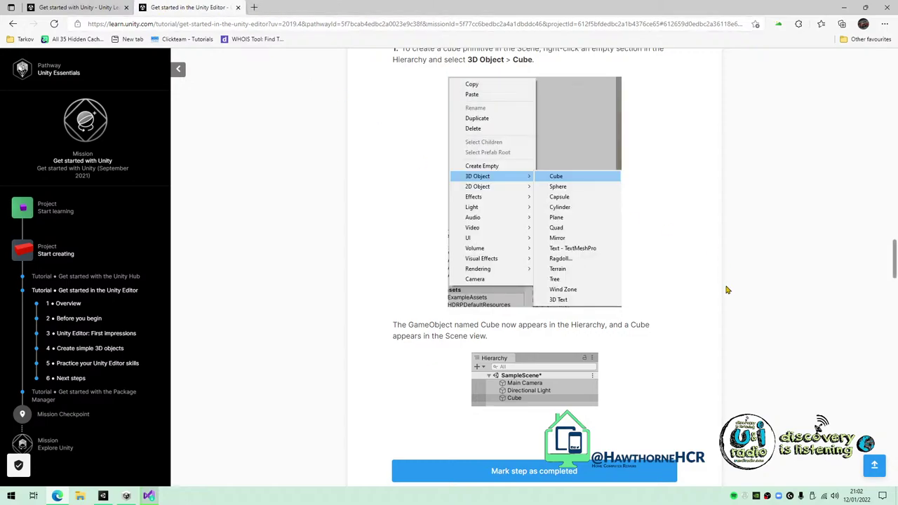
{"action": "scroll", "coordinate": [737, 304], "scroll_direction": "down", "scroll_amount": 7}
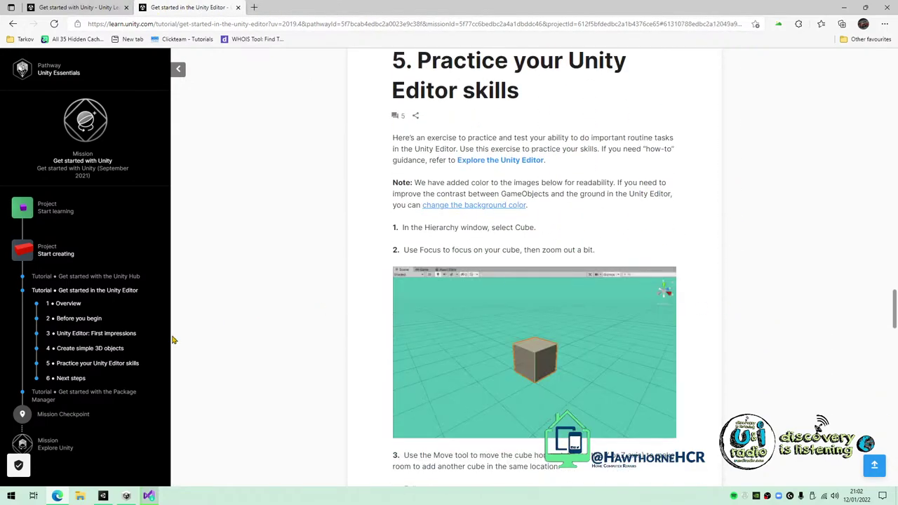
Switch to the Unity editor, close the Publish window and leave the "Build and publish" tutorial.
{"action": "left_click", "coordinate": [102, 496]}
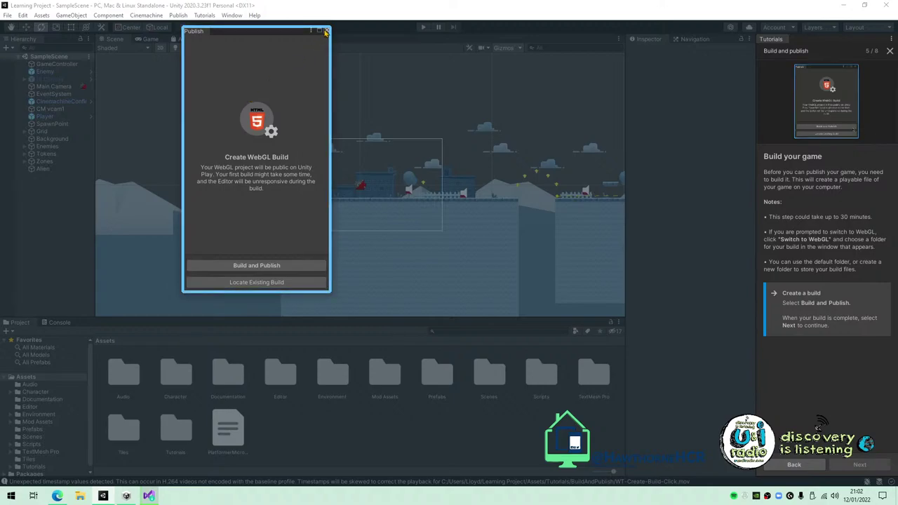
{"action": "left_click", "coordinate": [7, 14]}
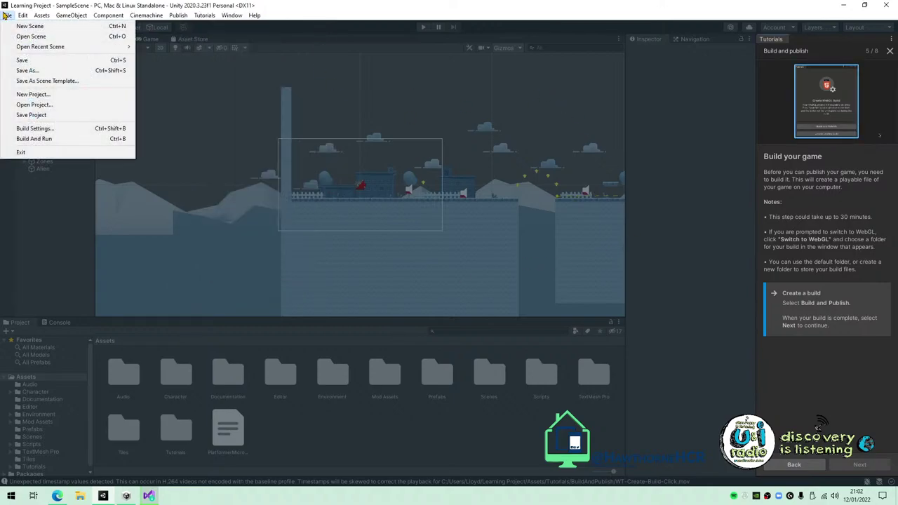
{"action": "left_click", "coordinate": [9, 27]}
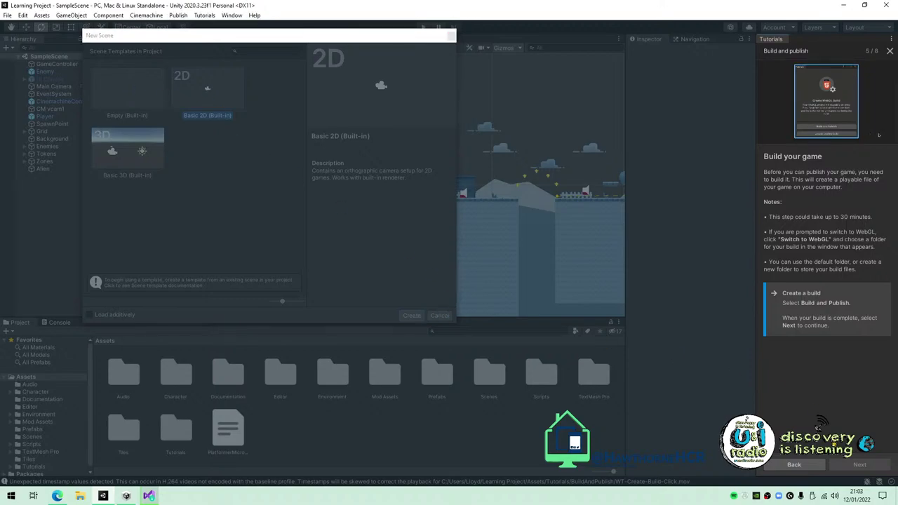
{"action": "left_click", "coordinate": [416, 316]}
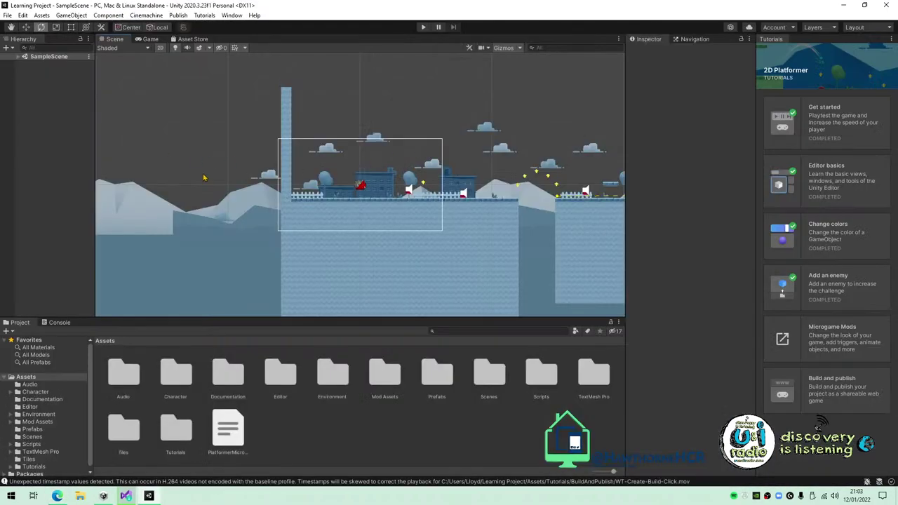
Create a new scene from the Basic 2D (Built-in) template.
{"action": "left_click", "coordinate": [7, 15]}
{"action": "left_click", "coordinate": [21, 21]}
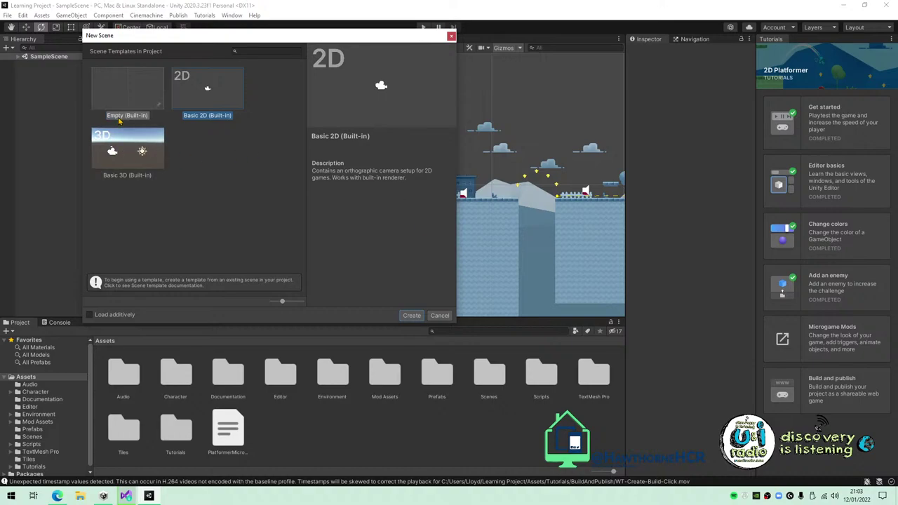
{"action": "left_click", "coordinate": [409, 317]}
{"action": "scroll", "coordinate": [392, 190], "scroll_direction": "up", "scroll_amount": 10}
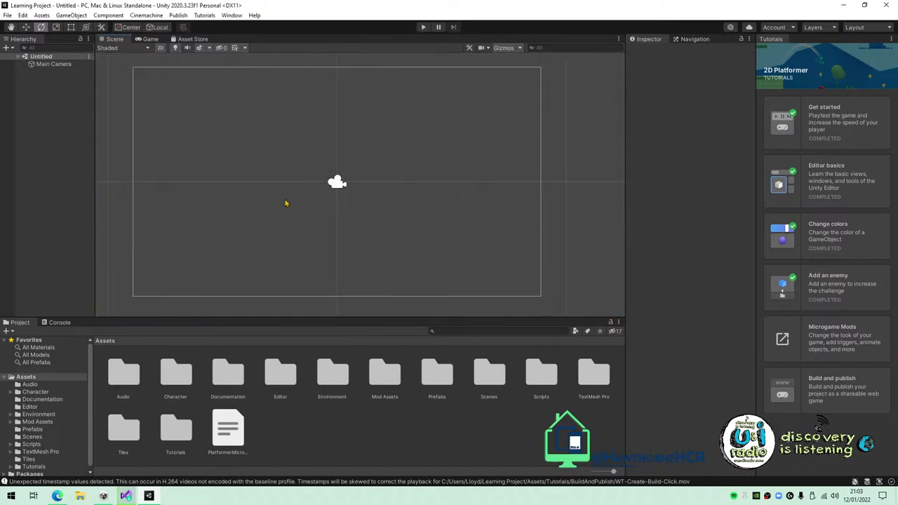
{"action": "scroll", "coordinate": [284, 198], "scroll_direction": "down", "scroll_amount": 6}
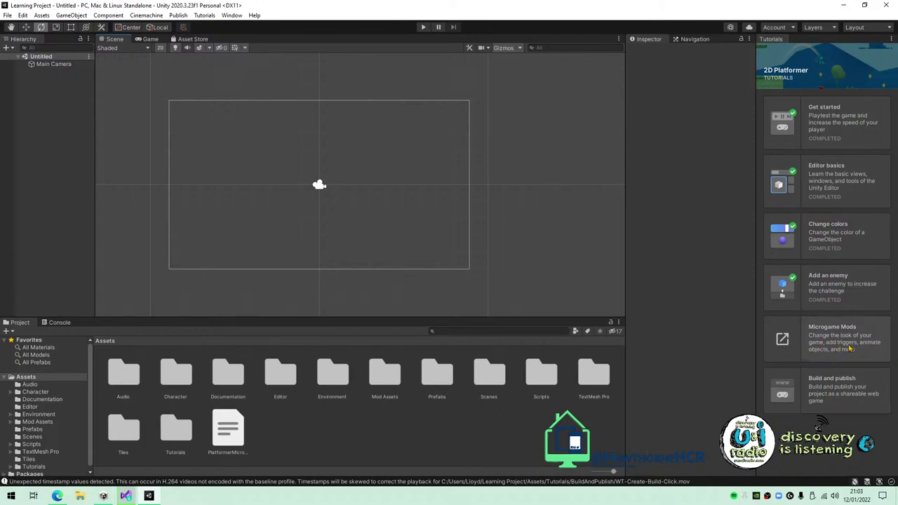
Close the 2D Platformer Tutorials pane and acknowledge the closing notice.
{"action": "left_click", "coordinate": [891, 40]}
{"action": "left_click", "coordinate": [817, 59]}
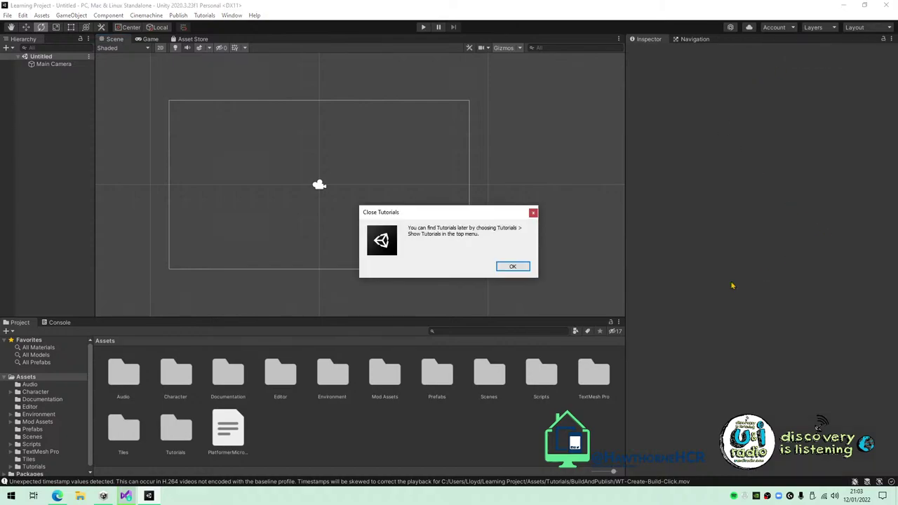
{"action": "left_click", "coordinate": [512, 268]}
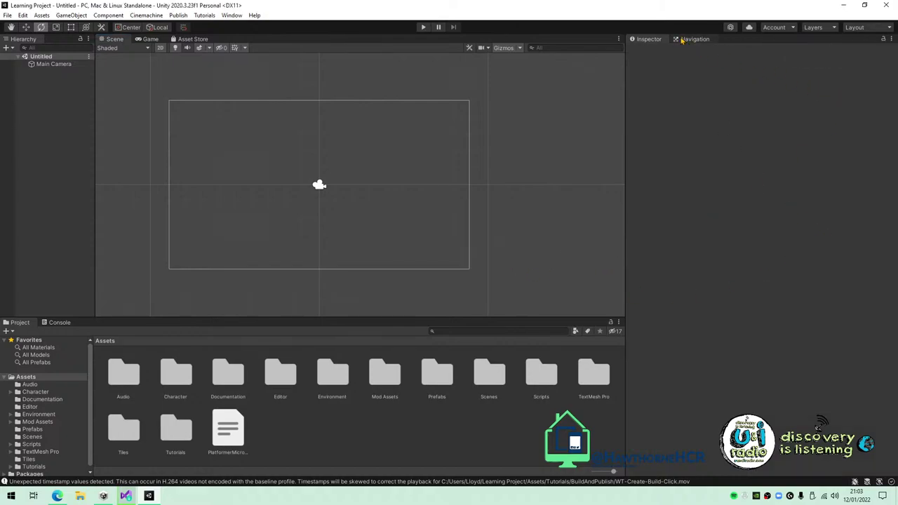
Switch to the browser, review the opening steps of the "Practice your Unity Editor skills" exercise and move the browser window off this screen.
{"action": "mouse_move", "coordinate": [64, 497]}
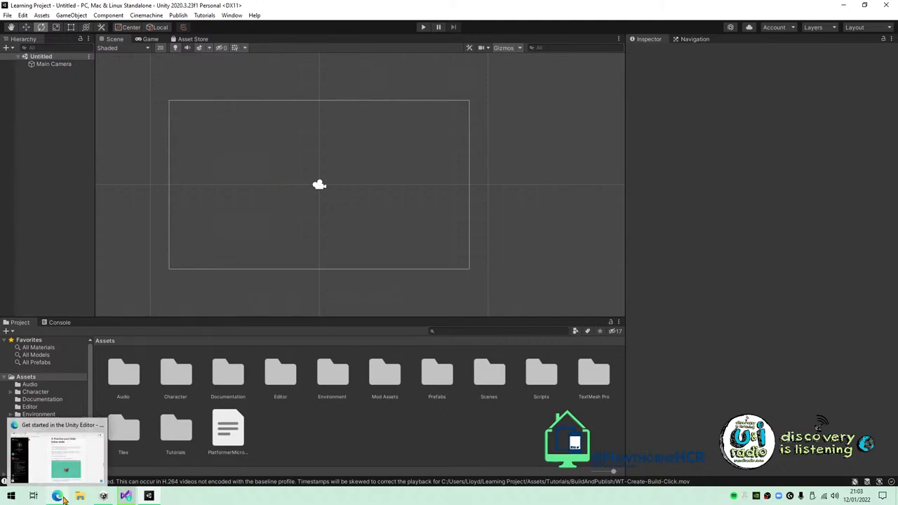
{"action": "left_click", "coordinate": [57, 456]}
{"action": "scroll", "coordinate": [713, 349], "scroll_direction": "down", "scroll_amount": 1}
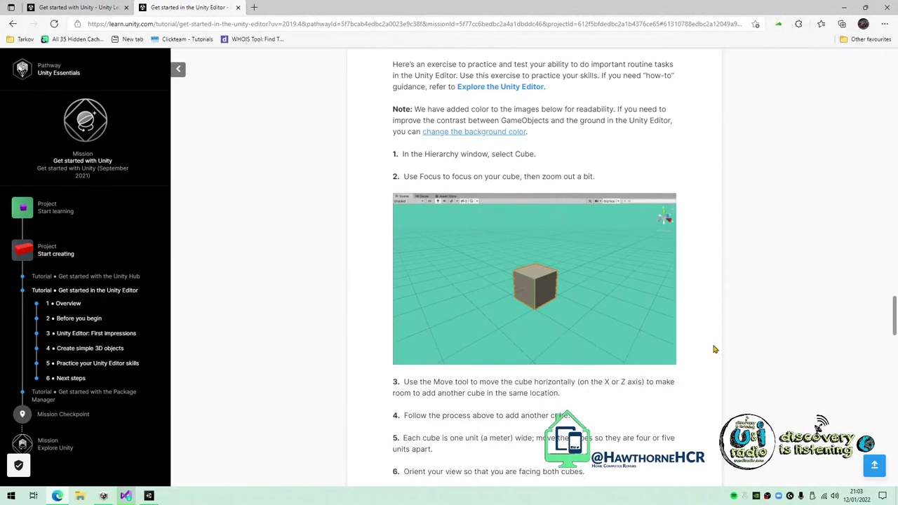
{"action": "scroll", "coordinate": [716, 353], "scroll_direction": "up", "scroll_amount": 3}
{"action": "scroll", "coordinate": [716, 353], "scroll_direction": "down", "scroll_amount": 2}
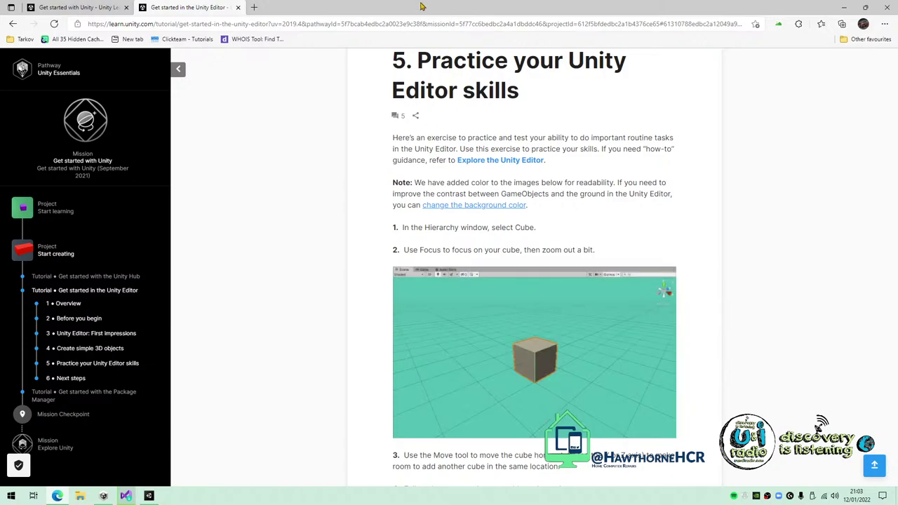
{"action": "left_click_drag", "start_coordinate": [423, 6], "coordinate": [897, 127]}
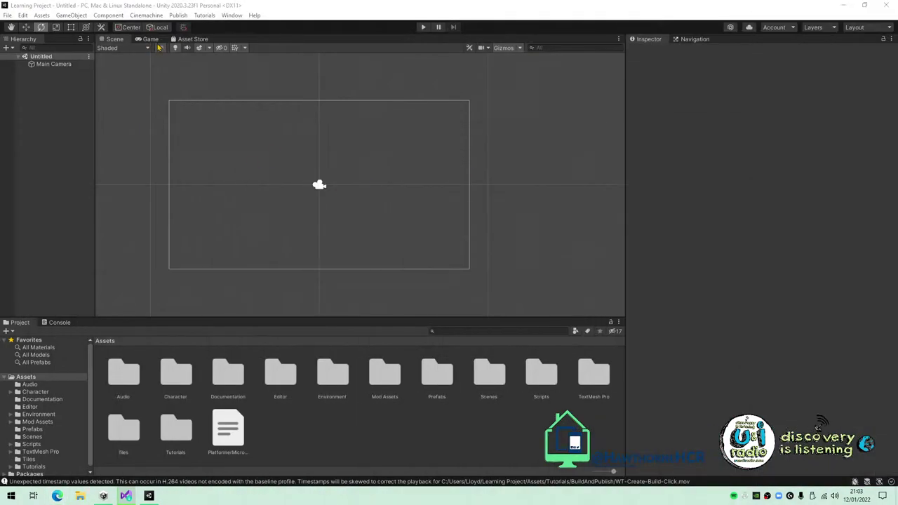
Switch the Scene view from 2D to 3D and orbit around the Main Camera.
{"action": "left_click", "coordinate": [160, 47]}
{"action": "left_click", "coordinate": [160, 48]}
{"action": "left_click", "coordinate": [161, 47]}
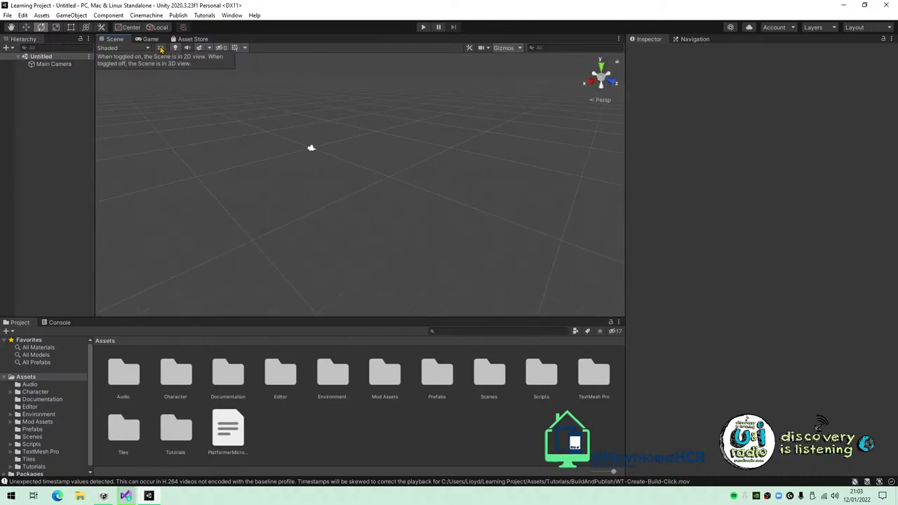
{"action": "scroll", "coordinate": [267, 168], "scroll_direction": "up", "scroll_amount": 2}
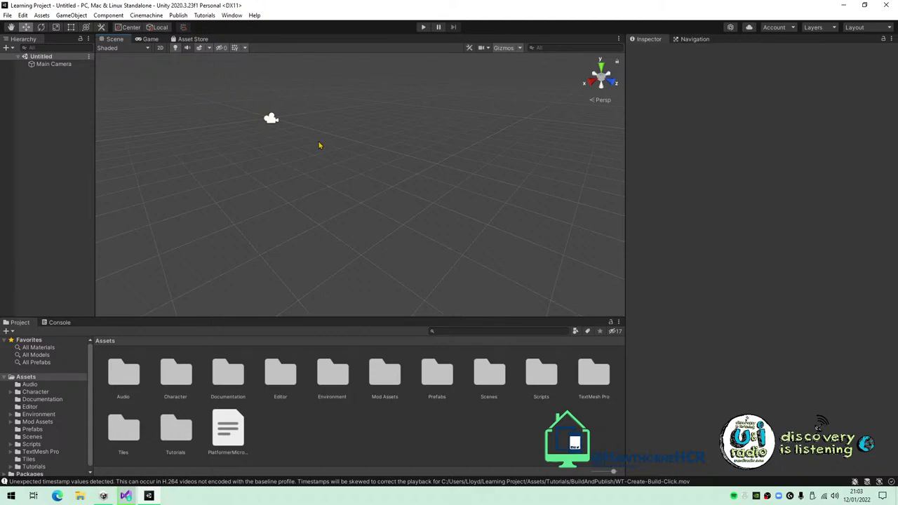
{"action": "left_click_drag", "start_coordinate": [319, 144], "coordinate": [254, 114]}
{"action": "left_click_drag", "start_coordinate": [303, 181], "coordinate": [259, 169], "text": "alt"}
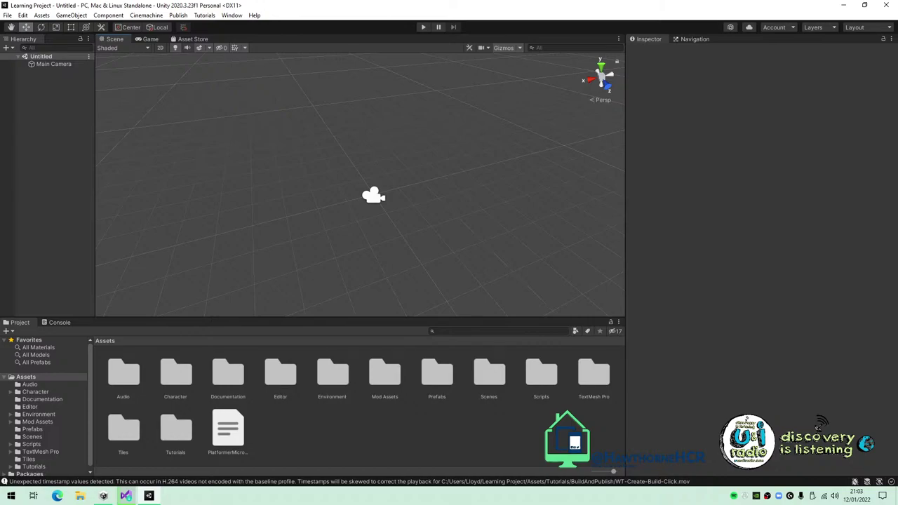
Bring back the browser tutorial and look up how to create a cube primitive.
{"action": "left_click_drag", "start_coordinate": [897, 79], "coordinate": [422, 1]}
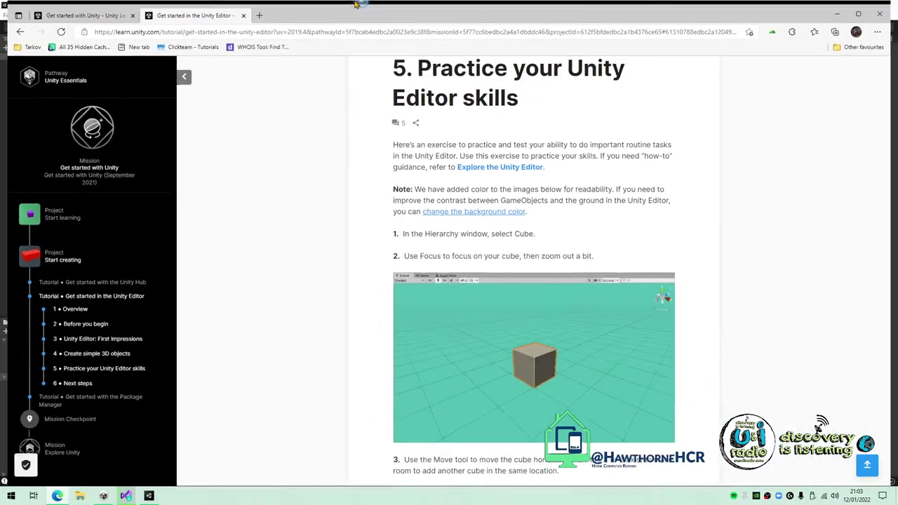
{"action": "scroll", "coordinate": [698, 278], "scroll_direction": "down", "scroll_amount": 4}
{"action": "scroll", "coordinate": [694, 278], "scroll_direction": "up", "scroll_amount": 15}
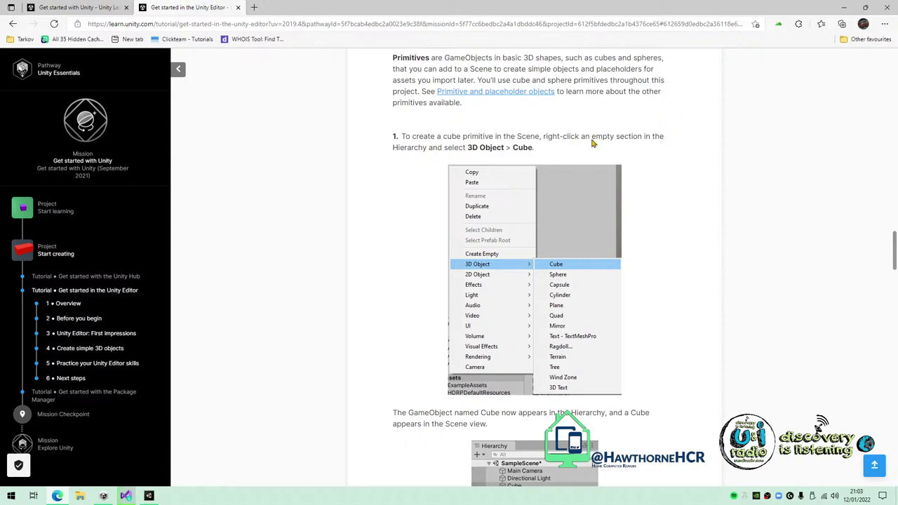
{"action": "left_click", "coordinate": [844, 8]}
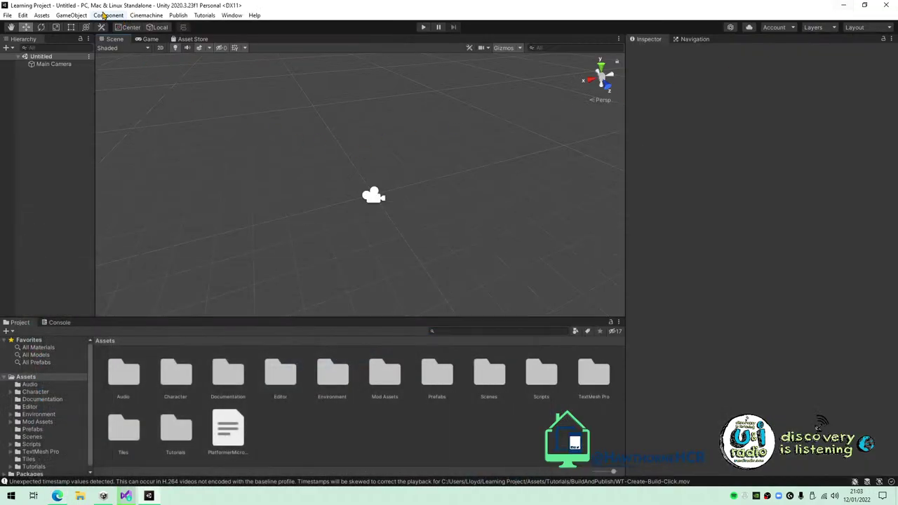
Add a 3D cube to the new scene's hierarchy.
{"action": "right_click", "coordinate": [51, 67]}
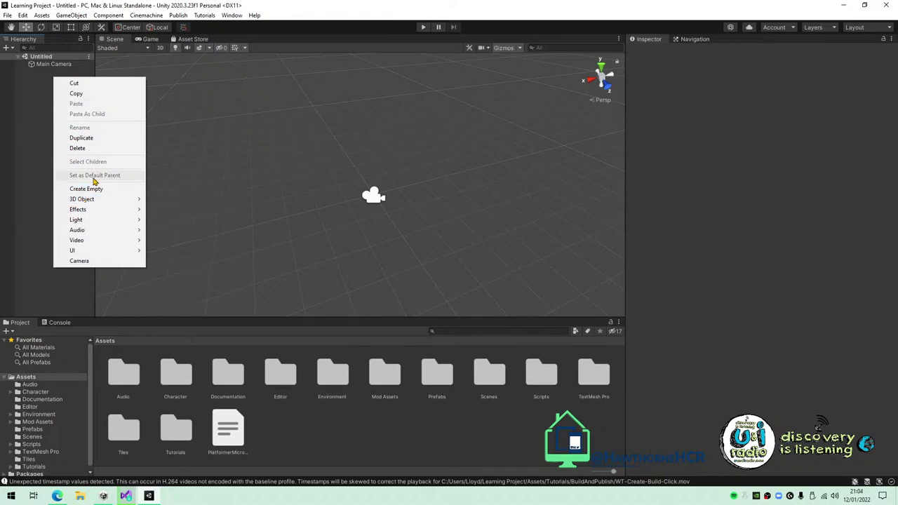
{"action": "mouse_move", "coordinate": [119, 200]}
{"action": "left_click", "coordinate": [175, 201]}
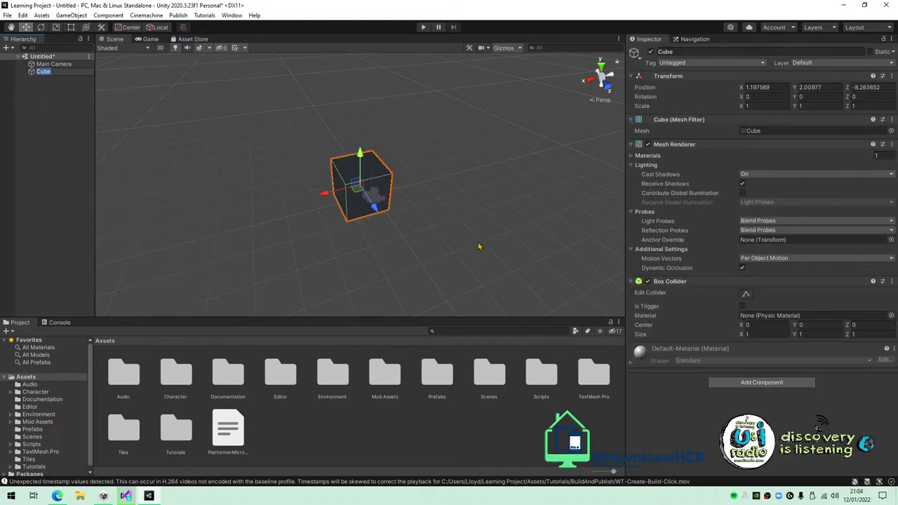
Move the cube along the Y axis to a height of about 0.58.
{"action": "scroll", "coordinate": [511, 261], "scroll_direction": "up", "scroll_amount": 6}
{"action": "scroll", "coordinate": [509, 240], "scroll_direction": "down", "scroll_amount": 6}
{"action": "left_click_drag", "start_coordinate": [507, 238], "coordinate": [272, 193], "text": "alt"}
{"action": "right_click_drag", "start_coordinate": [272, 194], "coordinate": [398, 159]}
{"action": "left_click_drag", "start_coordinate": [385, 146], "coordinate": [379, 230]}
{"action": "right_click_drag", "start_coordinate": [380, 230], "coordinate": [423, 228]}
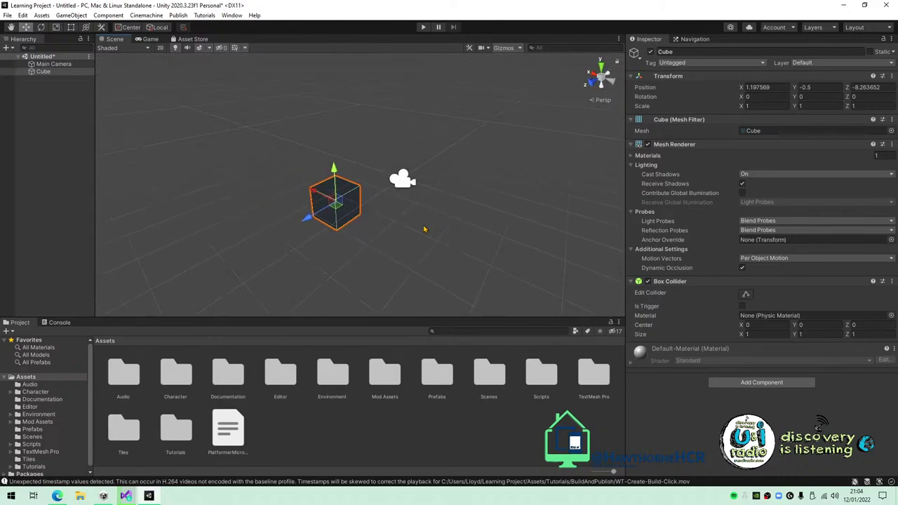
{"action": "left_click_drag", "start_coordinate": [336, 175], "coordinate": [337, 140]}
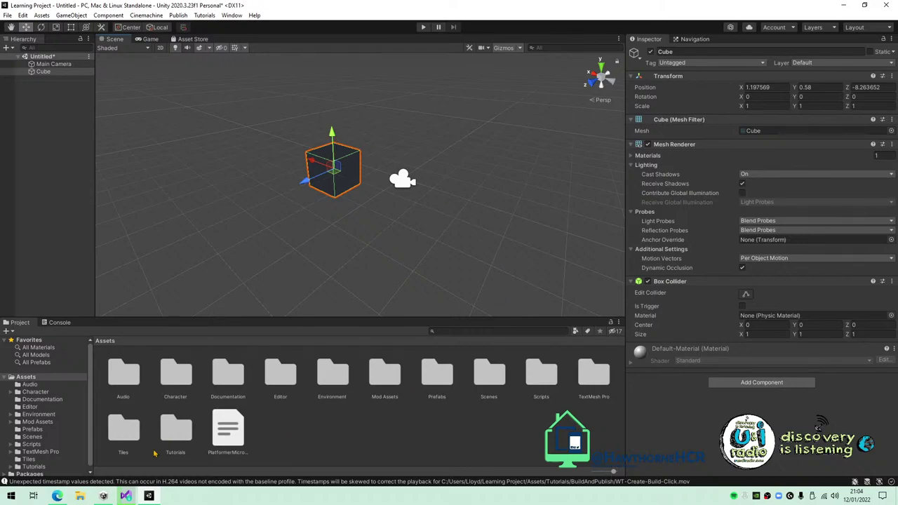
Check the end of the cube creation instructions in the browser tutorial and return to the Unity editor.
{"action": "left_click", "coordinate": [59, 496]}
{"action": "scroll", "coordinate": [754, 261], "scroll_direction": "down", "scroll_amount": 3}
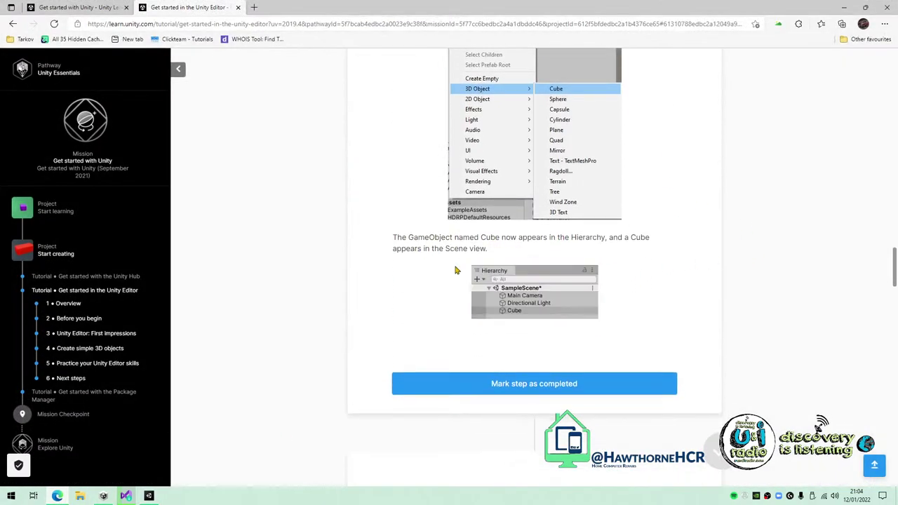
{"action": "left_click", "coordinate": [148, 496]}
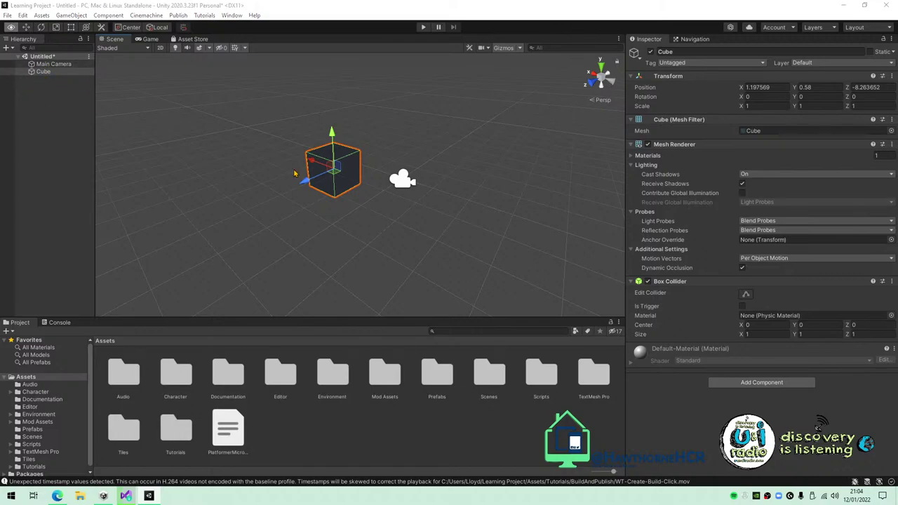
Add a directional light to the scene and move it above the cube to about X 0.46, Y 3.22, Z -9.01.
{"action": "key", "text": "alt+Tab"}
{"action": "key", "text": "alt+Tab"}
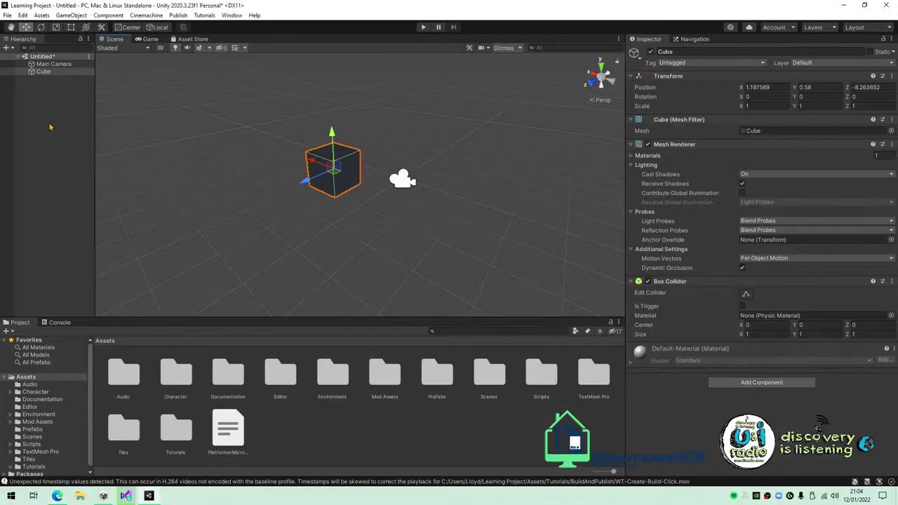
{"action": "right_click", "coordinate": [44, 89]}
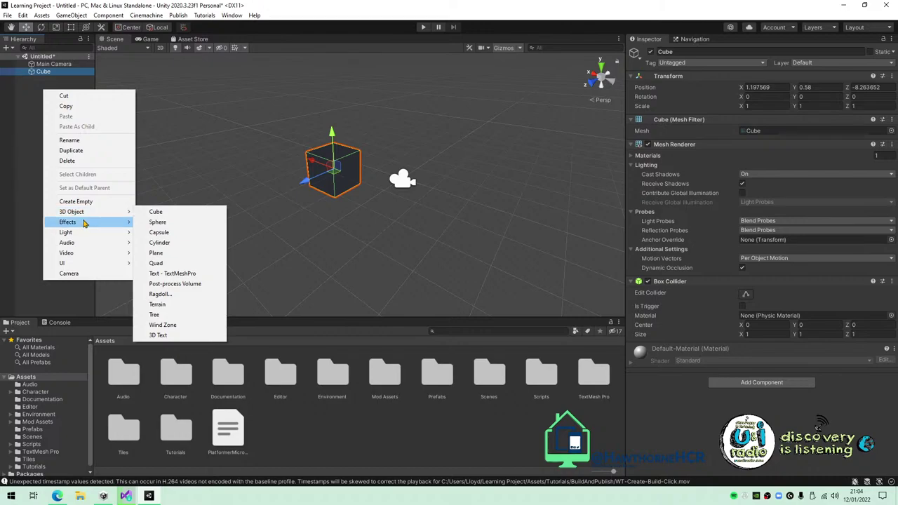
{"action": "mouse_move", "coordinate": [82, 233]}
{"action": "left_click", "coordinate": [174, 233]}
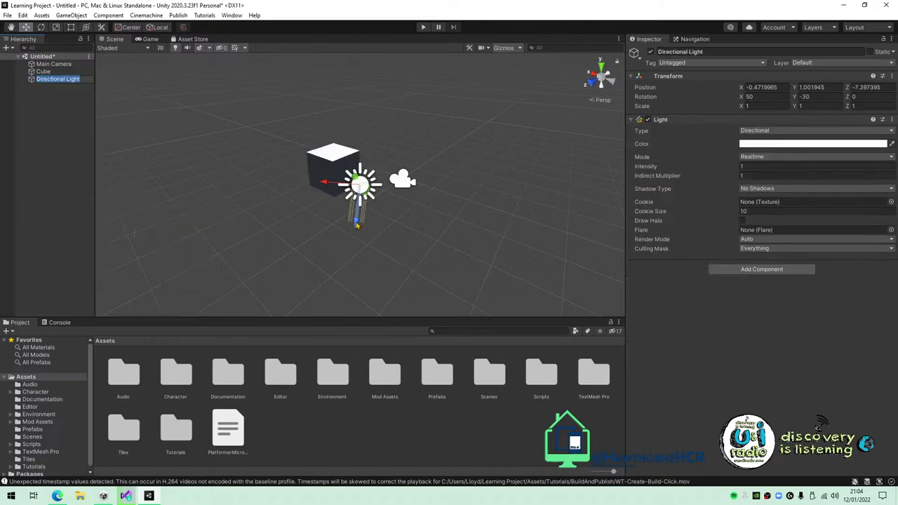
{"action": "left_click_drag", "start_coordinate": [357, 226], "coordinate": [376, 96]}
{"action": "right_click_drag", "start_coordinate": [411, 133], "coordinate": [880, 88]}
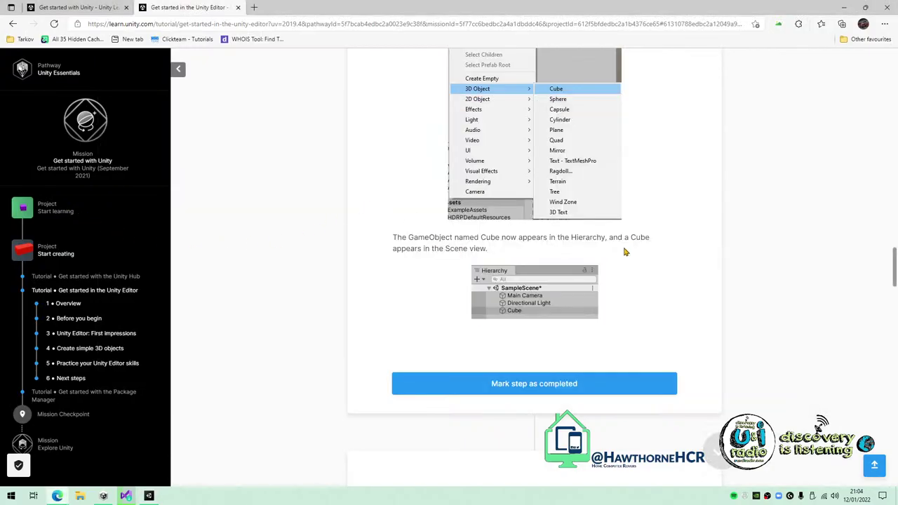
Read steps 1 to 6 of the "Practice your Unity Editor skills" exercise in the browser tutorial, then return to the Unity editor.
{"action": "scroll", "coordinate": [740, 335], "scroll_direction": "down", "scroll_amount": 5}
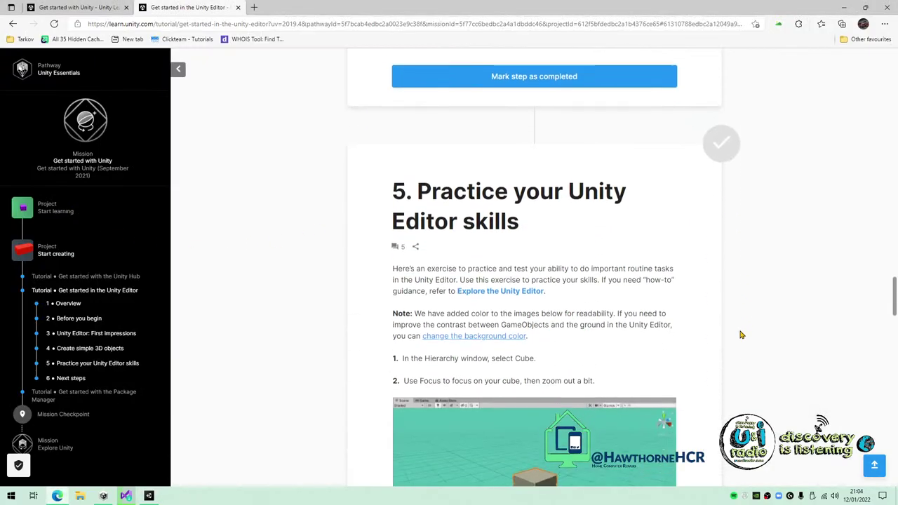
{"action": "scroll", "coordinate": [402, 181], "scroll_direction": "down", "scroll_amount": 3}
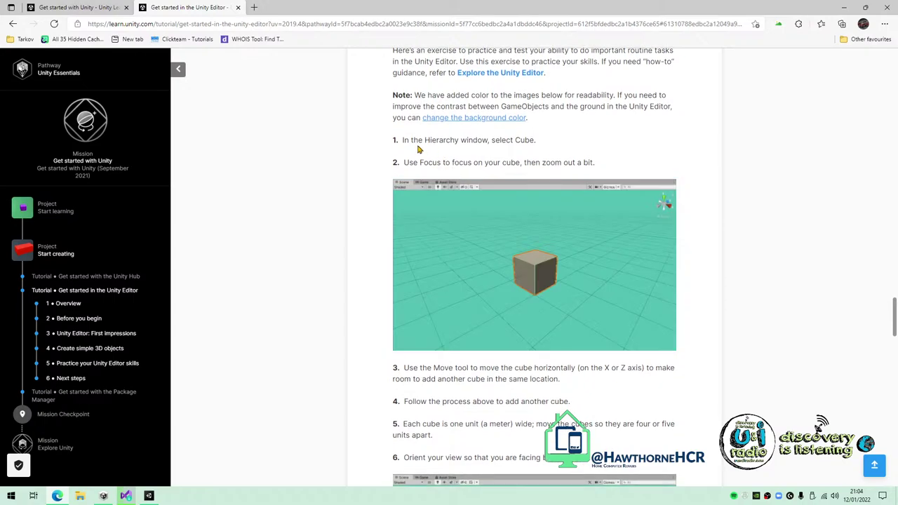
{"action": "scroll", "coordinate": [714, 360], "scroll_direction": "down", "scroll_amount": 3}
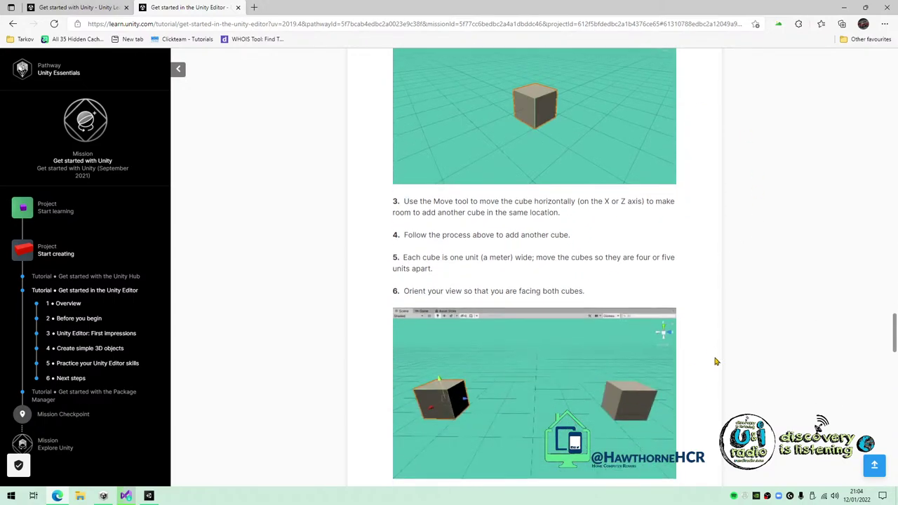
{"action": "scroll", "coordinate": [597, 281], "scroll_direction": "up", "scroll_amount": 3}
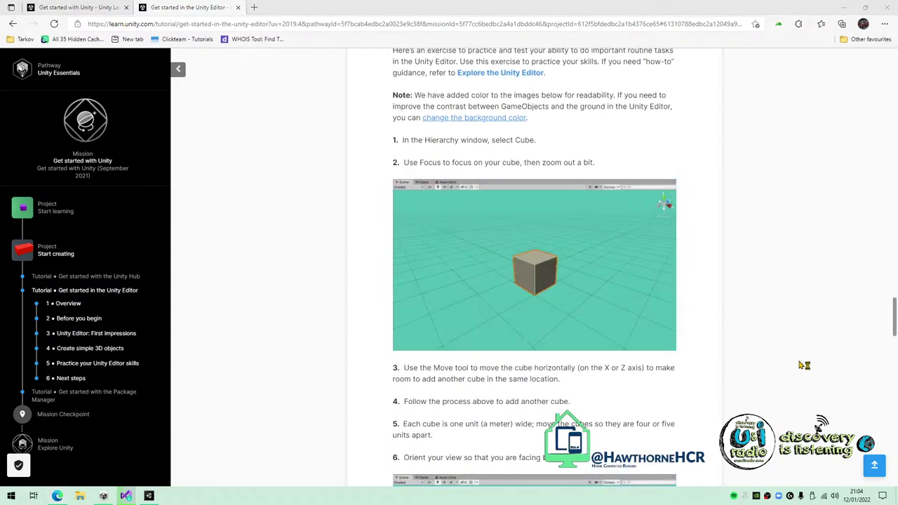
{"action": "scroll", "coordinate": [804, 364], "scroll_direction": "down", "scroll_amount": 1}
{"action": "left_click_drag", "start_coordinate": [420, 74], "coordinate": [608, 123]}
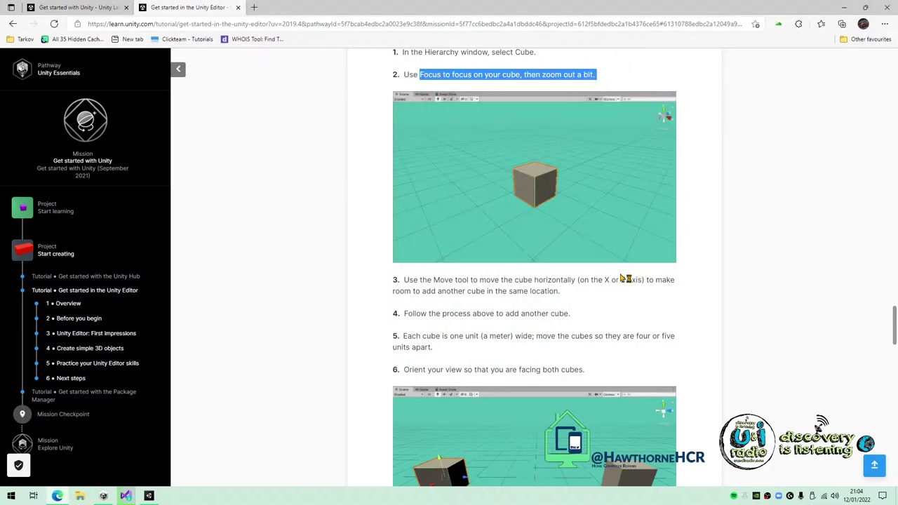
{"action": "scroll", "coordinate": [439, 288], "scroll_direction": "down", "scroll_amount": 1}
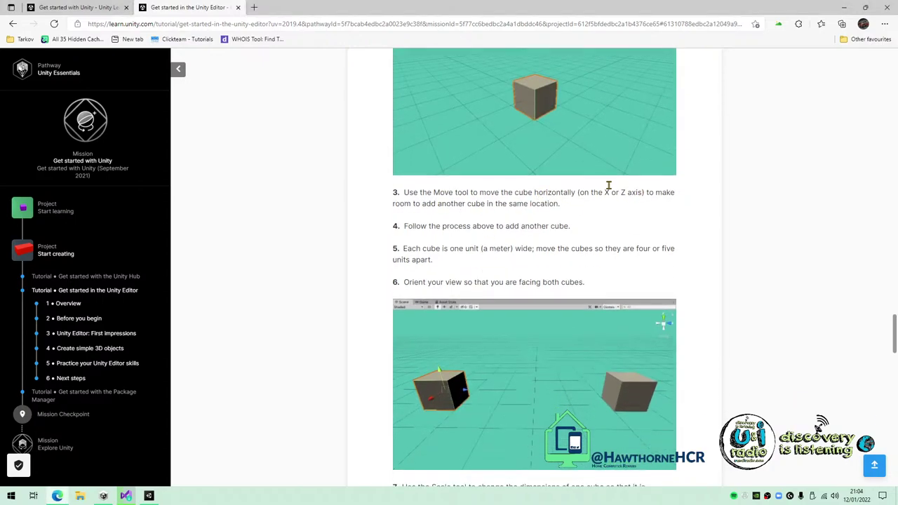
{"action": "scroll", "coordinate": [496, 235], "scroll_direction": "down", "scroll_amount": 1}
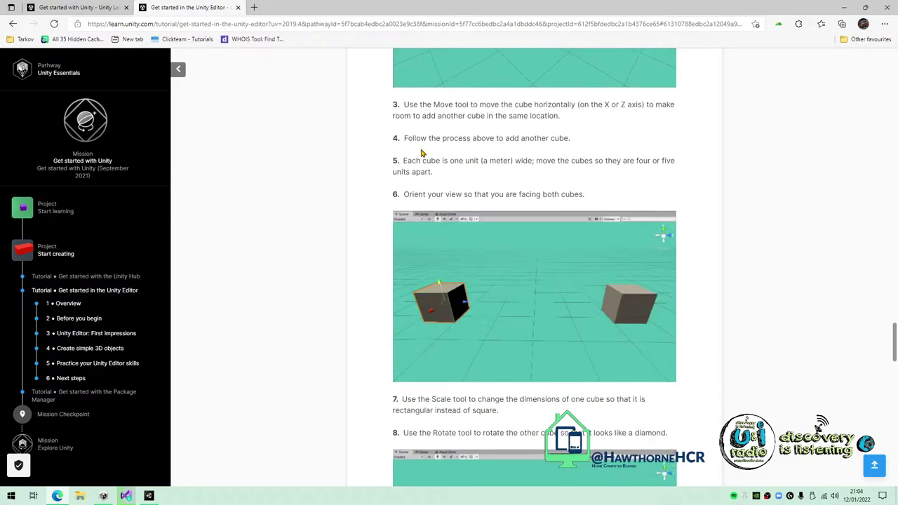
{"action": "left_click_drag", "start_coordinate": [411, 160], "coordinate": [684, 165]}
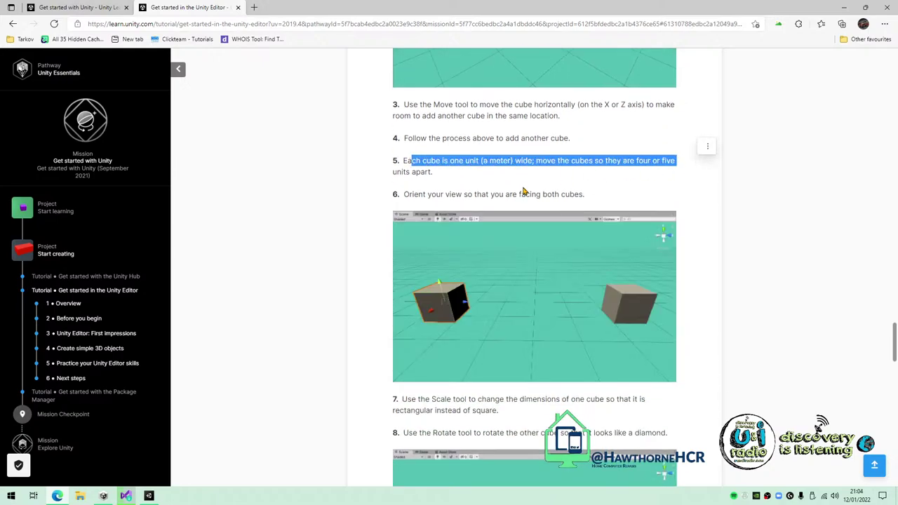
{"action": "key", "text": "alt+Tab"}
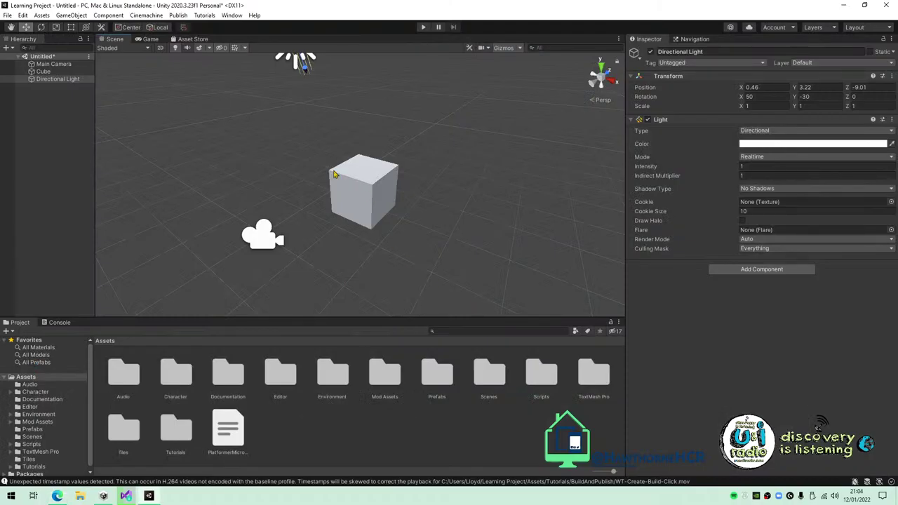
Add a second 3D cube and move it along the X axis to about -4.5, away from the first cube.
{"action": "right_click", "coordinate": [38, 104]}
{"action": "mouse_move", "coordinate": [74, 225]}
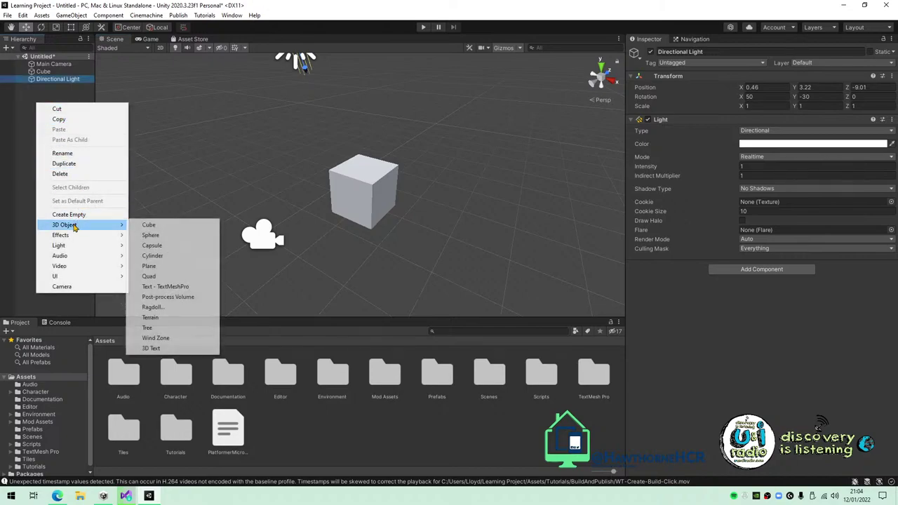
{"action": "left_click", "coordinate": [150, 225]}
{"action": "left_click_drag", "start_coordinate": [393, 199], "coordinate": [230, 168]}
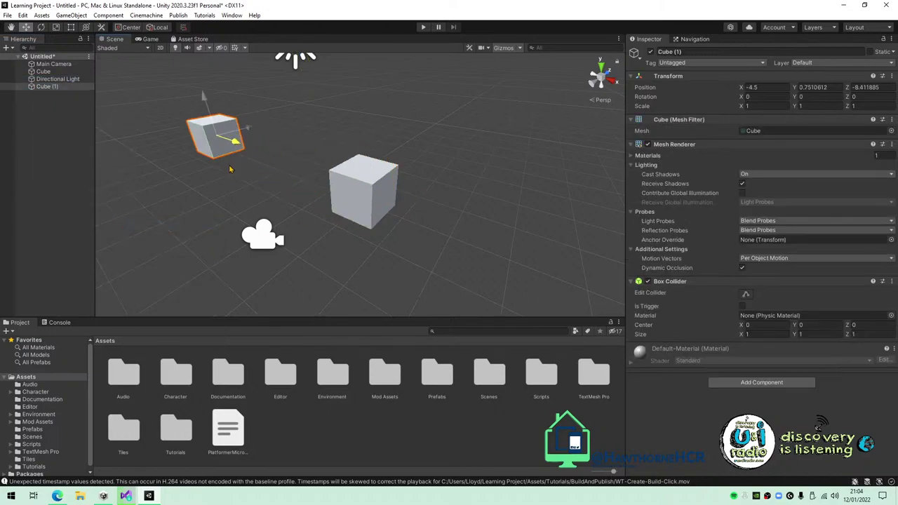
Raise the first cube to a height of about 0.858 and orient the scene view to face both cubes.
{"action": "left_click", "coordinate": [365, 197]}
{"action": "left_click_drag", "start_coordinate": [364, 162], "coordinate": [365, 141]}
{"action": "right_click_drag", "start_coordinate": [471, 169], "coordinate": [378, 154]}
{"action": "left_click_drag", "start_coordinate": [377, 153], "coordinate": [594, 144], "text": "alt"}
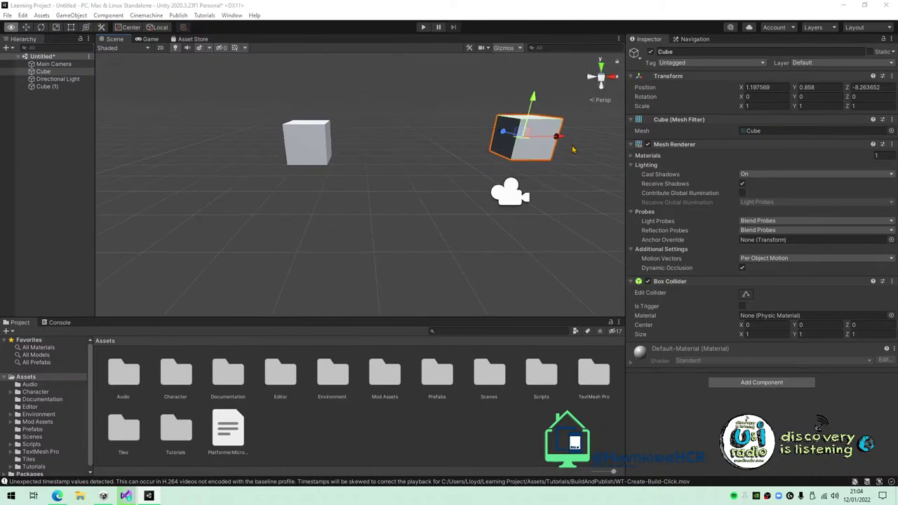
Look up the Scale and Rotate instructions in the browser tutorial and return to the Unity editor.
{"action": "key", "text": "alt+Tab"}
{"action": "scroll", "coordinate": [709, 289], "scroll_direction": "down", "scroll_amount": 3}
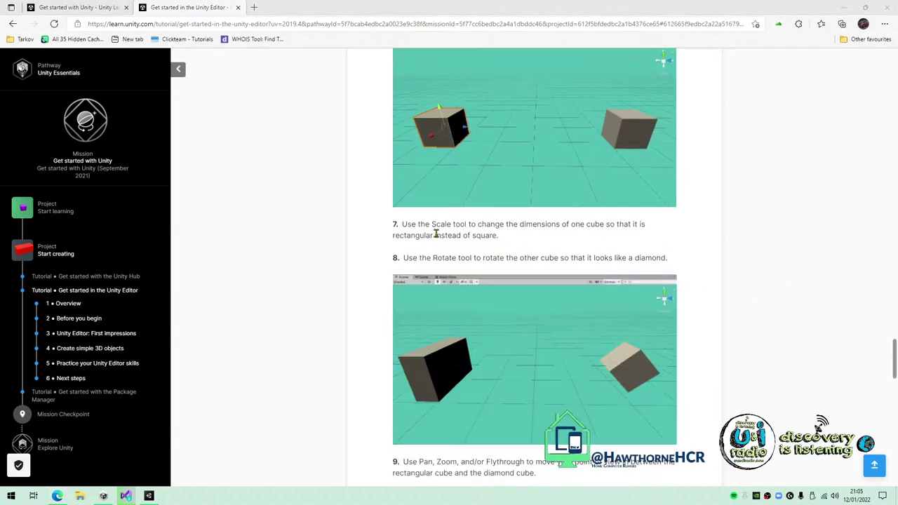
{"action": "scroll", "coordinate": [730, 256], "scroll_direction": "down", "scroll_amount": 2}
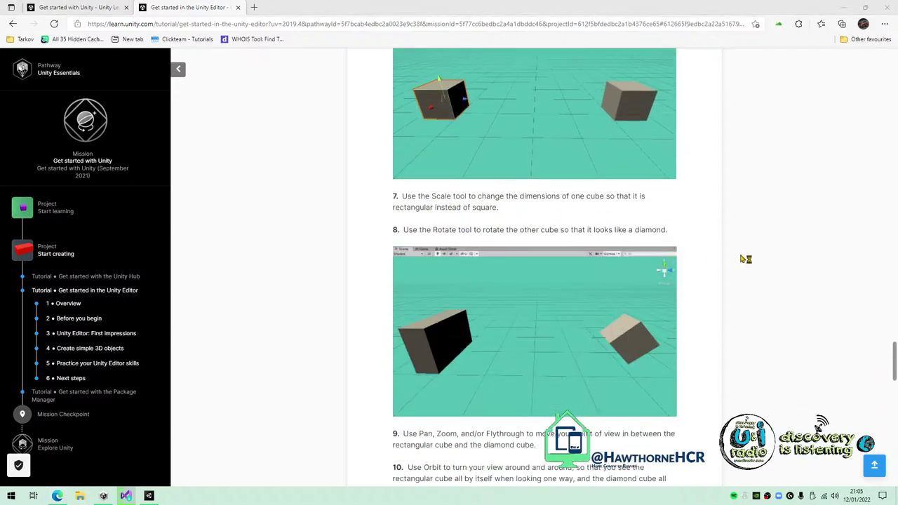
{"action": "key", "text": "alt+Tab"}
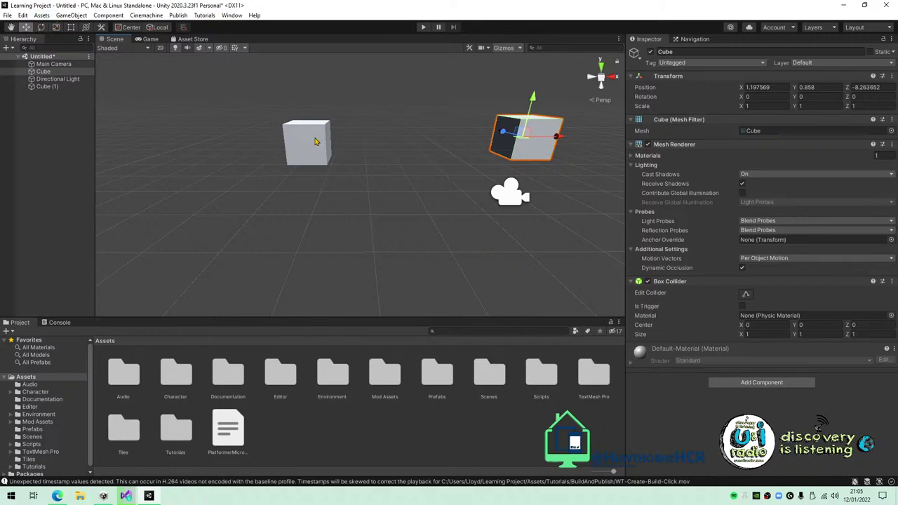
Scale the second cube, Cube (1), along its X and Y axes to make it a larger rectangular block.
{"action": "left_click", "coordinate": [316, 142]}
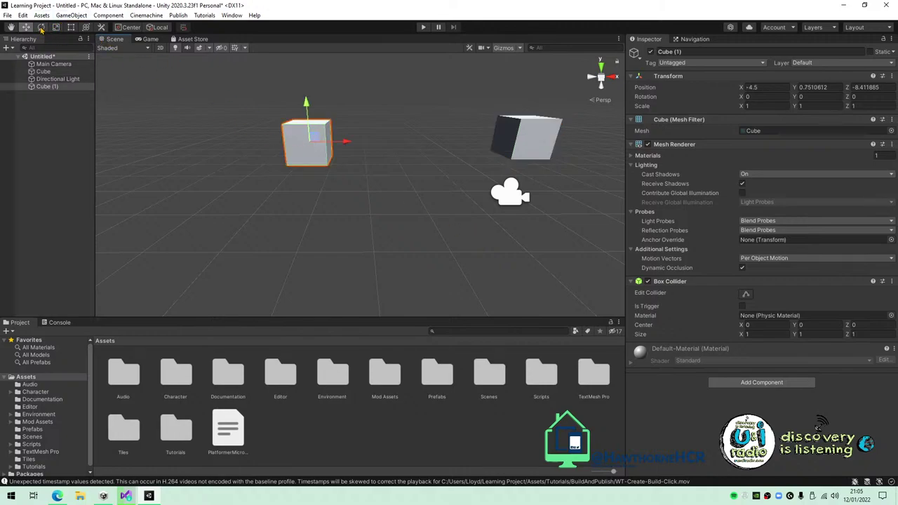
{"action": "left_click", "coordinate": [59, 29]}
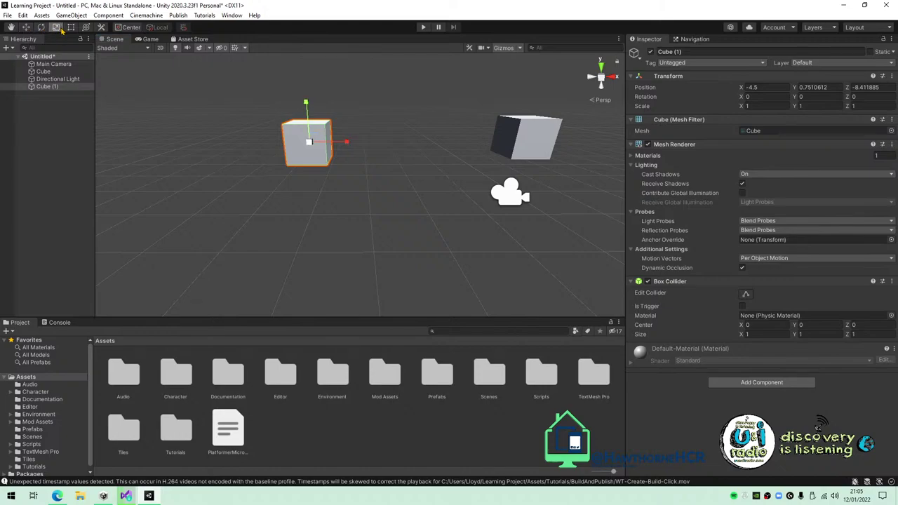
{"action": "key", "text": "d"}
{"action": "right_click_drag", "start_coordinate": [372, 144], "coordinate": [198, 151]}
{"action": "left_click_drag", "start_coordinate": [396, 143], "coordinate": [453, 140]}
{"action": "left_click_drag", "start_coordinate": [365, 106], "coordinate": [363, 65]}
{"action": "right_click_drag", "start_coordinate": [337, 177], "coordinate": [549, 195]}
{"action": "key", "text": "a"}
Rotate the first cube about the X axis to about -31.58 degrees so that it looks like a diamond.
{"action": "left_click", "coordinate": [432, 135]}
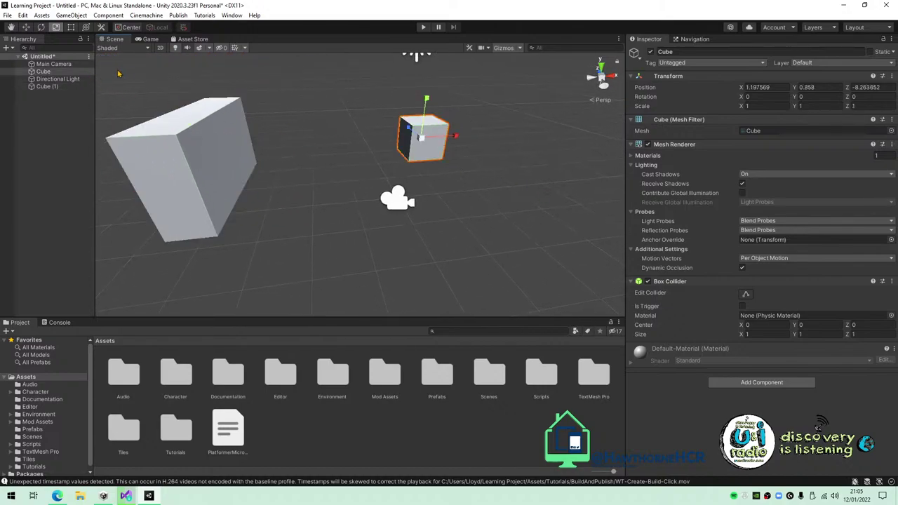
{"action": "left_click", "coordinate": [42, 27]}
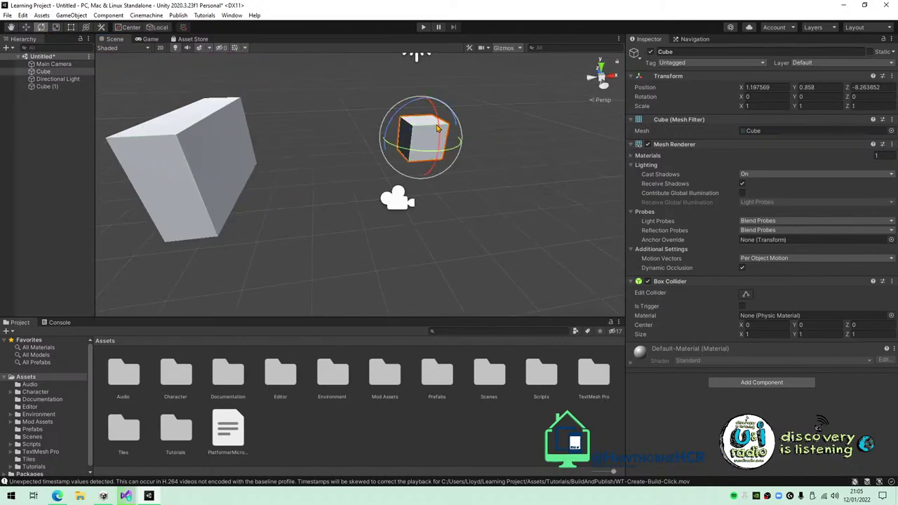
{"action": "left_click_drag", "start_coordinate": [437, 127], "coordinate": [455, 181]}
{"action": "right_click_drag", "start_coordinate": [454, 181], "coordinate": [439, 169]}
Read the view navigation instructions, steps 9 and 10, in the browser tutorial and return to the Unity editor.
{"action": "key", "text": "alt+Tab"}
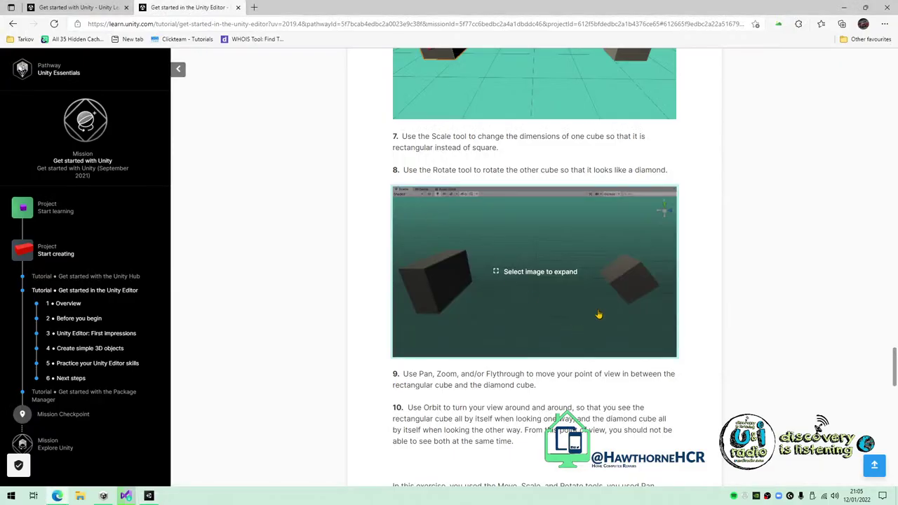
{"action": "scroll", "coordinate": [718, 349], "scroll_direction": "down", "scroll_amount": 3}
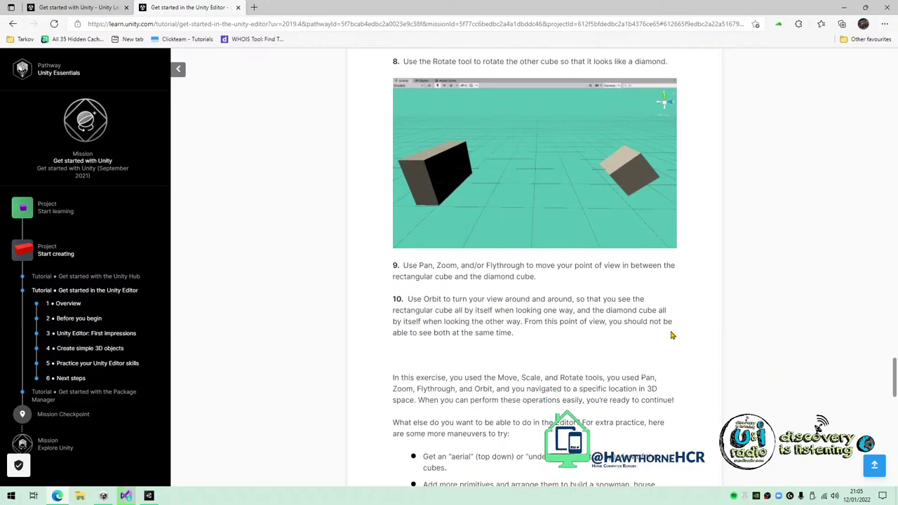
{"action": "scroll", "coordinate": [670, 336], "scroll_direction": "down", "scroll_amount": 2}
{"action": "key", "text": "alt+Tab"}
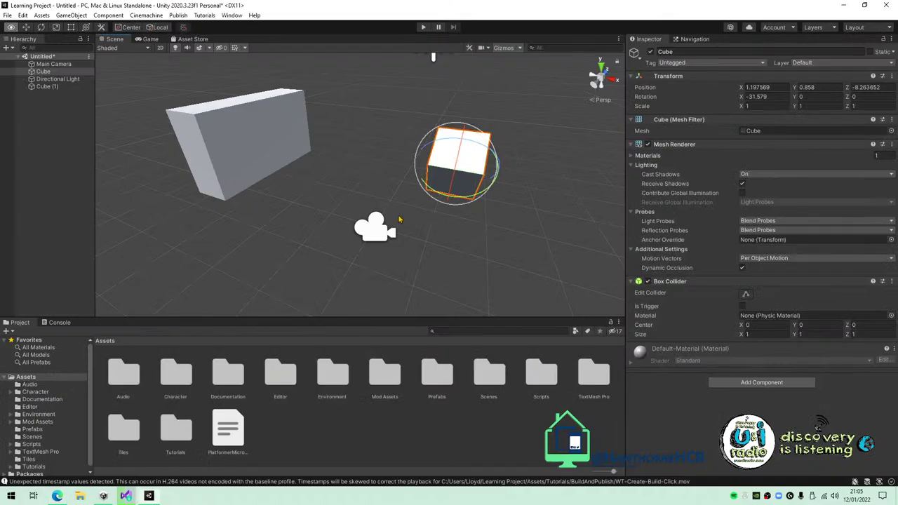
Practise orbiting, zooming and looking around the rectangular block and the rotated cube in the scene view.
{"action": "left_click_drag", "start_coordinate": [400, 220], "coordinate": [697, 161], "text": "alt"}
{"action": "right_click_drag", "start_coordinate": [698, 161], "coordinate": [751, 145]}
{"action": "left_click_drag", "start_coordinate": [751, 145], "coordinate": [437, 180], "text": "alt"}
{"action": "left_click_drag", "start_coordinate": [417, 171], "coordinate": [381, 182], "text": "alt"}
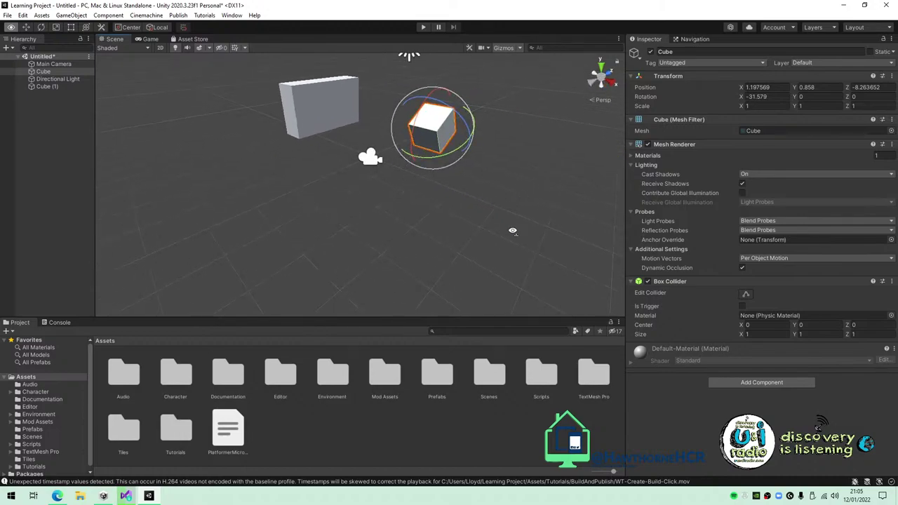
{"action": "left_click", "coordinate": [466, 224]}
{"action": "scroll", "coordinate": [465, 224], "scroll_direction": "up", "scroll_amount": 2}
{"action": "scroll", "coordinate": [451, 215], "scroll_direction": "down", "scroll_amount": 3}
{"action": "scroll", "coordinate": [451, 214], "scroll_direction": "up", "scroll_amount": 3}
{"action": "right_click_drag", "start_coordinate": [465, 215], "coordinate": [468, 160]}
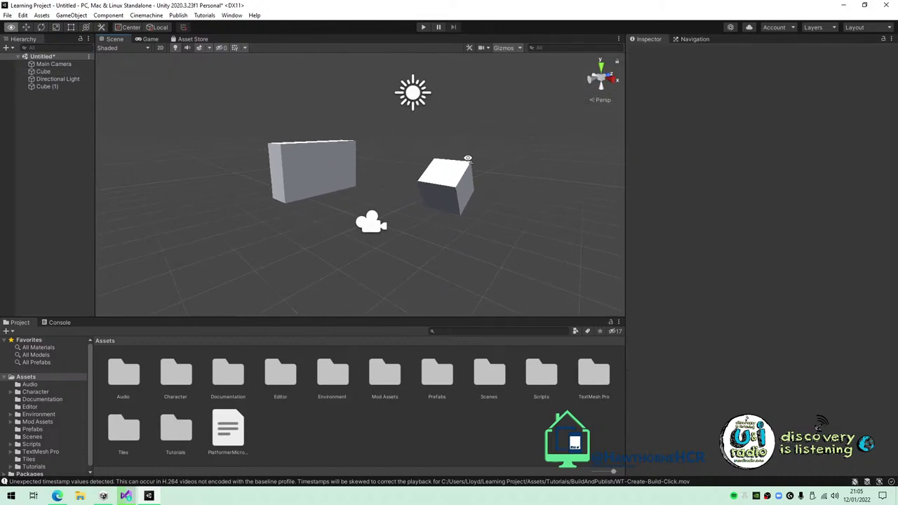
{"action": "left_click_drag", "start_coordinate": [468, 158], "coordinate": [576, 149], "text": "alt"}
{"action": "left_click", "coordinate": [693, 40]}
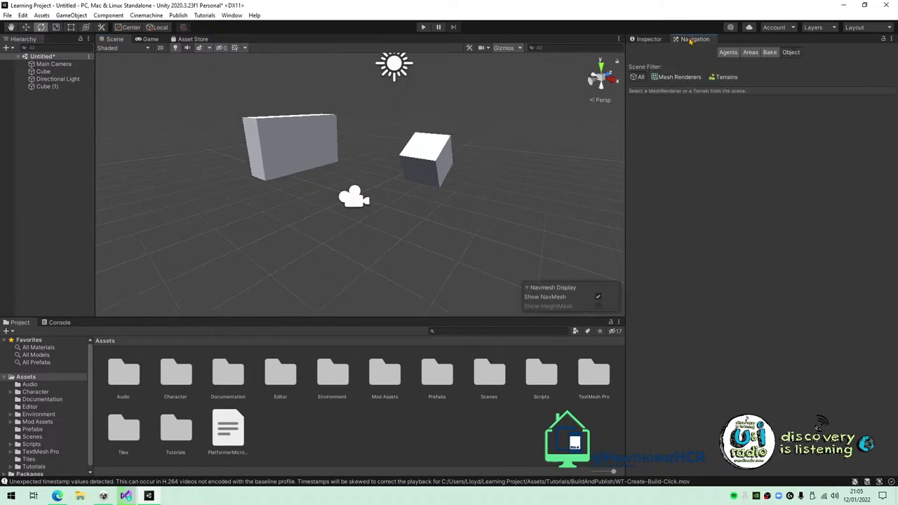
{"action": "left_click", "coordinate": [659, 40]}
{"action": "left_click", "coordinate": [704, 41]}
{"action": "left_click", "coordinate": [649, 39]}
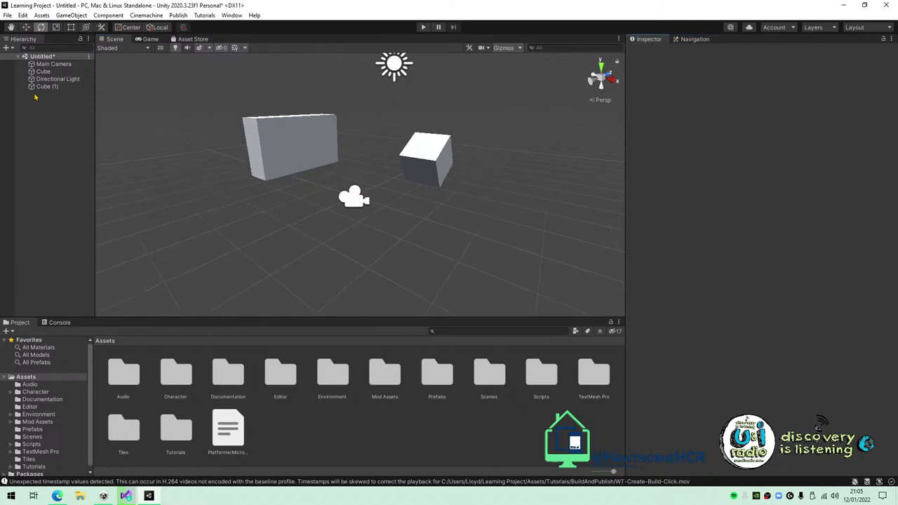
Select the rotated cube, toggle the scene view's projection and examine the cube from different angles.
{"action": "left_click", "coordinate": [58, 78]}
{"action": "left_click", "coordinate": [43, 72]}
{"action": "left_click_drag", "start_coordinate": [421, 211], "coordinate": [380, 173], "text": "alt"}
{"action": "scroll", "coordinate": [417, 166], "scroll_direction": "down", "scroll_amount": 3}
{"action": "left_click", "coordinate": [601, 78]}
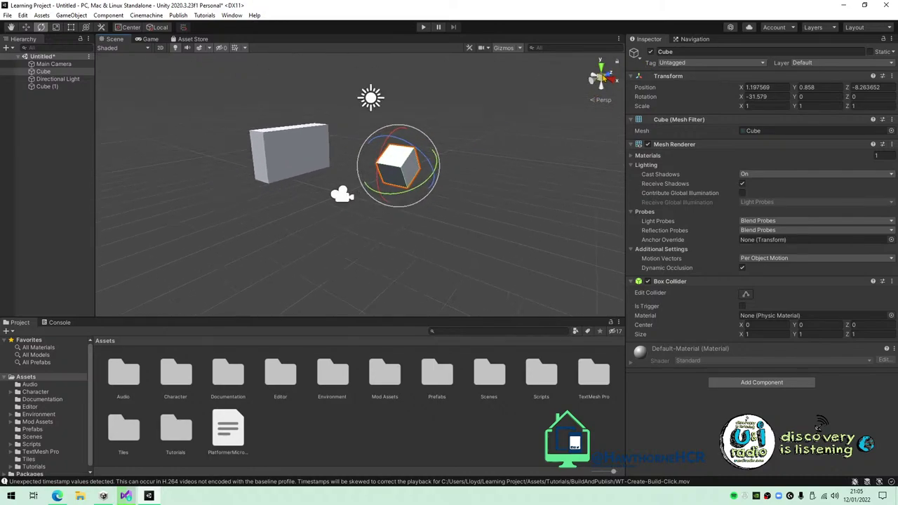
{"action": "left_click", "coordinate": [603, 83]}
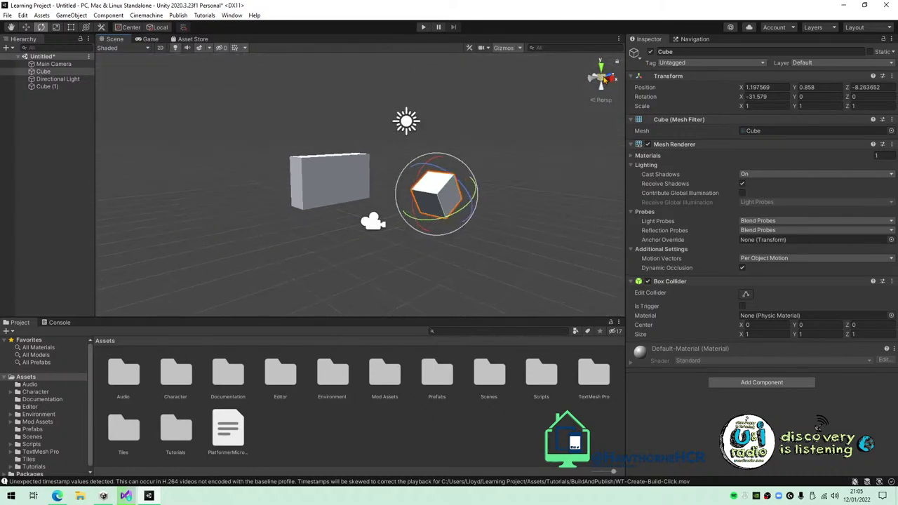
{"action": "left_click_drag", "start_coordinate": [518, 213], "coordinate": [533, 184], "text": "alt"}
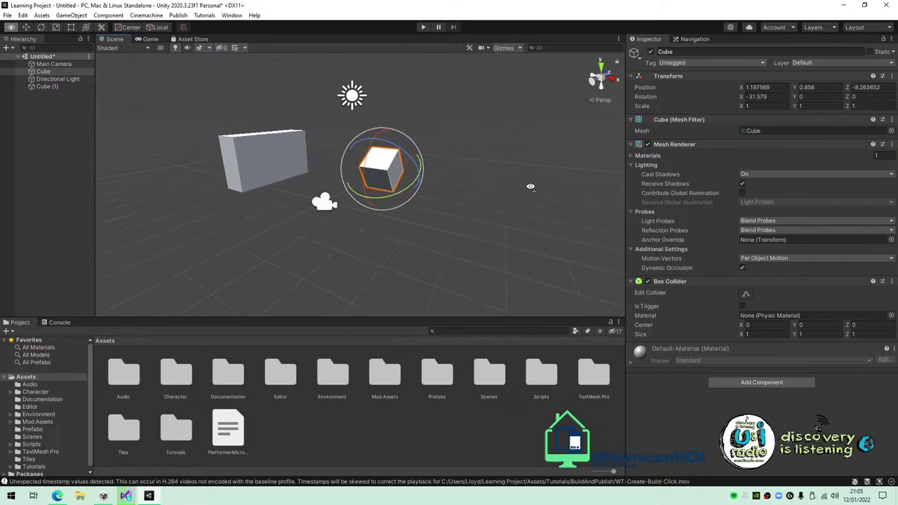
{"action": "left_click_drag", "start_coordinate": [475, 184], "coordinate": [461, 196], "text": "alt"}
Read the exercise summary and the extra practice suggestions in the browser tutorial.
{"action": "key", "text": "alt+Tab"}
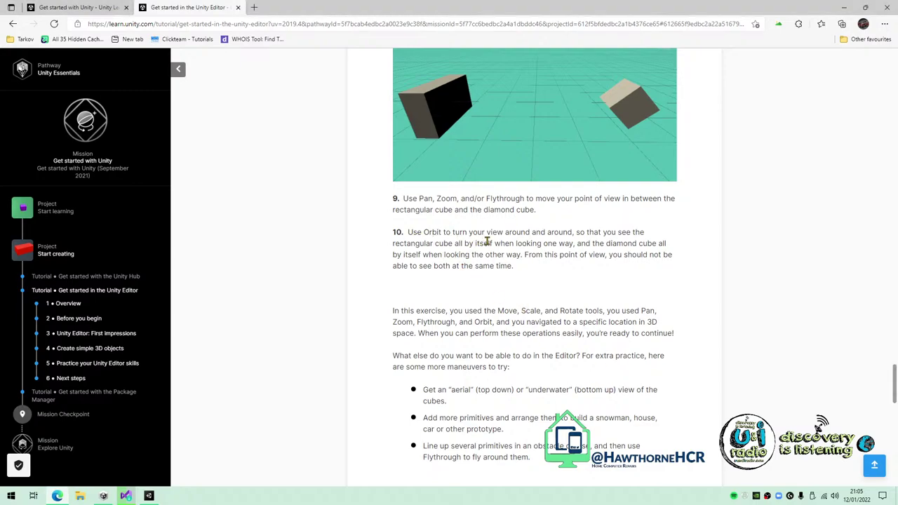
{"action": "scroll", "coordinate": [548, 246], "scroll_direction": "down", "scroll_amount": 2}
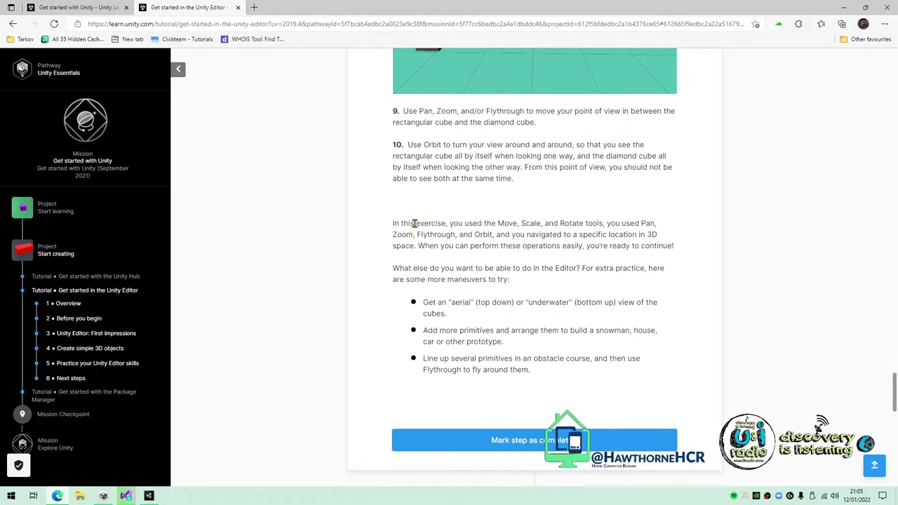
{"action": "key", "text": "alt+Tab"}
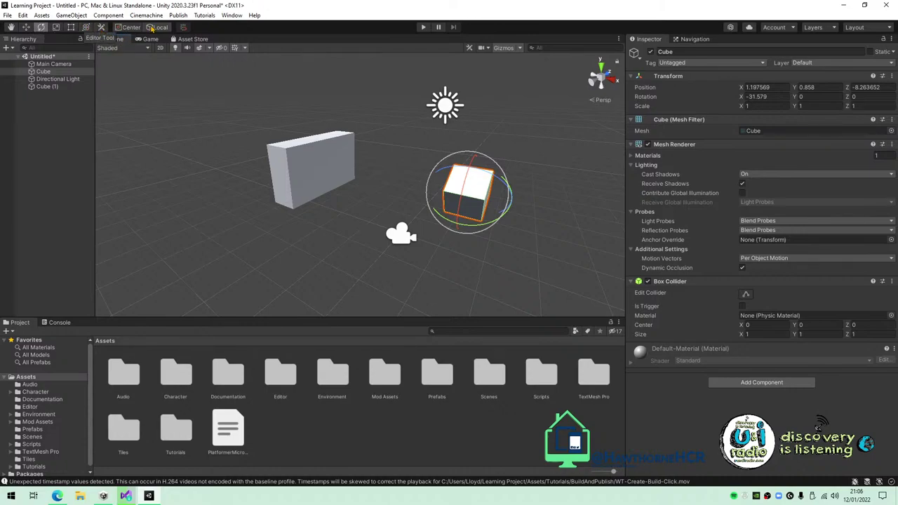
{"action": "key", "text": "alt+Tab"}
{"action": "key", "text": "alt+Tab"}
{"action": "scroll", "coordinate": [618, 284], "scroll_direction": "down", "scroll_amount": 2}
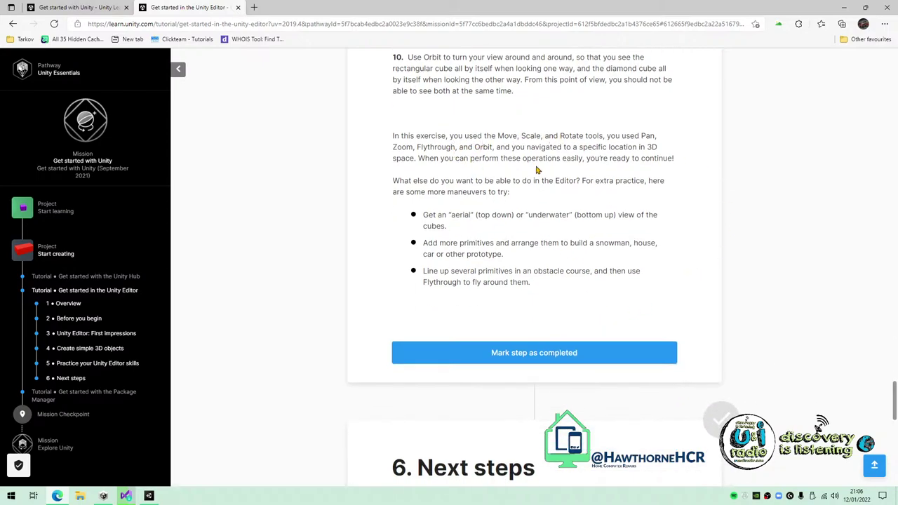
{"action": "left_click_drag", "start_coordinate": [500, 135], "coordinate": [541, 135]}
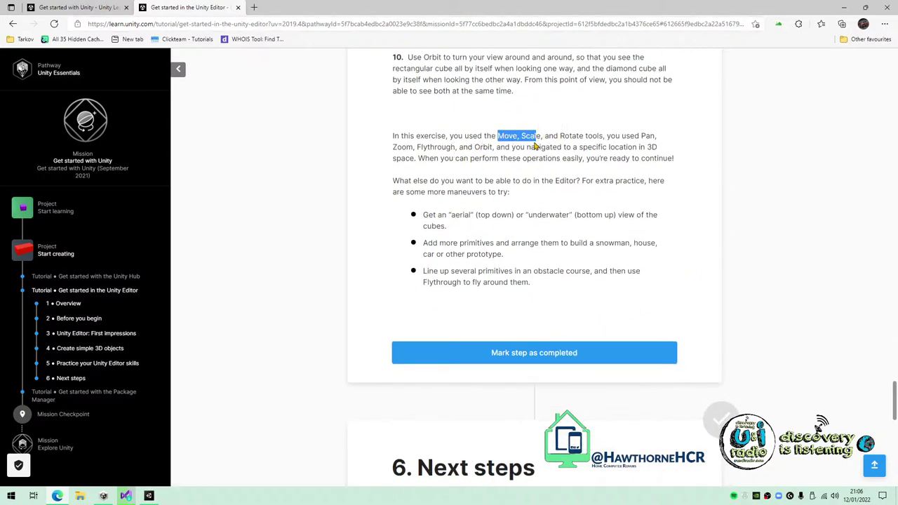
Switch to the Unity editor and rotate the directional light to about X 48.79, Y -46.65 and Z -12.68 degrees.
{"action": "key", "text": "alt+Tab"}
{"action": "left_click", "coordinate": [311, 175]}
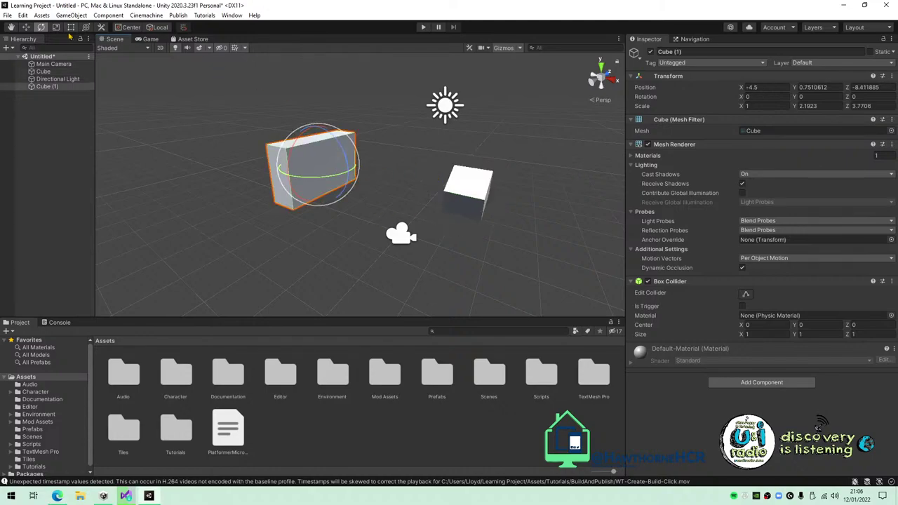
{"action": "left_click", "coordinate": [26, 27]}
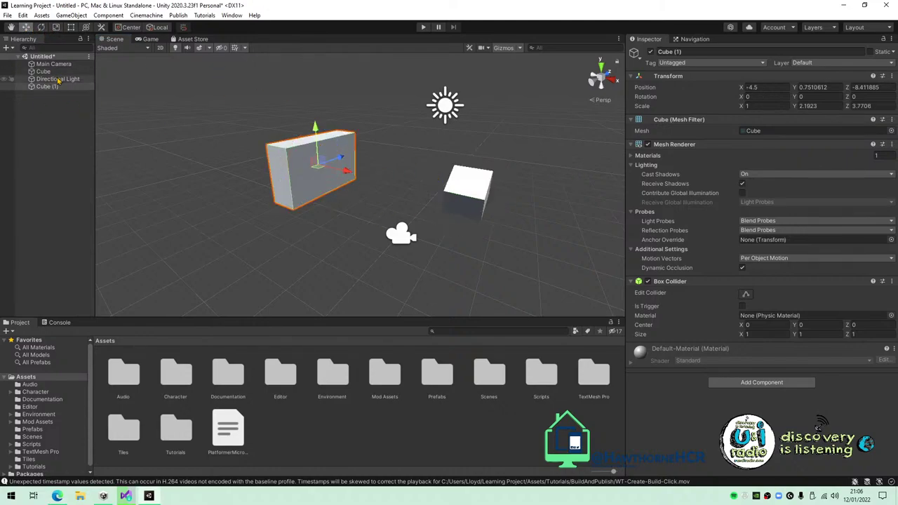
{"action": "left_click", "coordinate": [455, 115]}
{"action": "right_click_drag", "start_coordinate": [523, 149], "coordinate": [442, 144]}
{"action": "key", "text": "d"}
{"action": "left_click", "coordinate": [41, 27]}
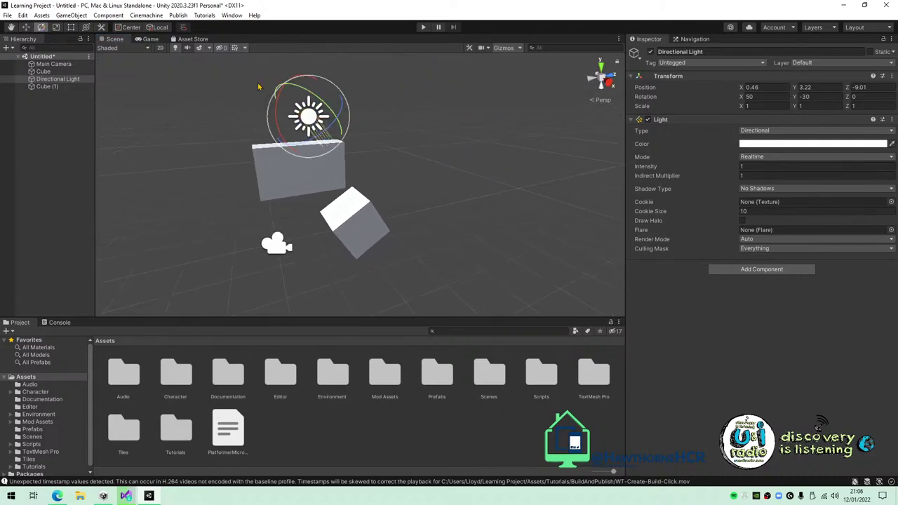
{"action": "left_click_drag", "start_coordinate": [314, 112], "coordinate": [347, 148]}
{"action": "right_click_drag", "start_coordinate": [393, 150], "coordinate": [145, 168]}
{"action": "key", "text": "d"}
{"action": "key", "text": "s"}
Switch to the browser tutorial and read through section 6, Next steps, to the end of the page.
{"action": "key", "text": "alt+Tab"}
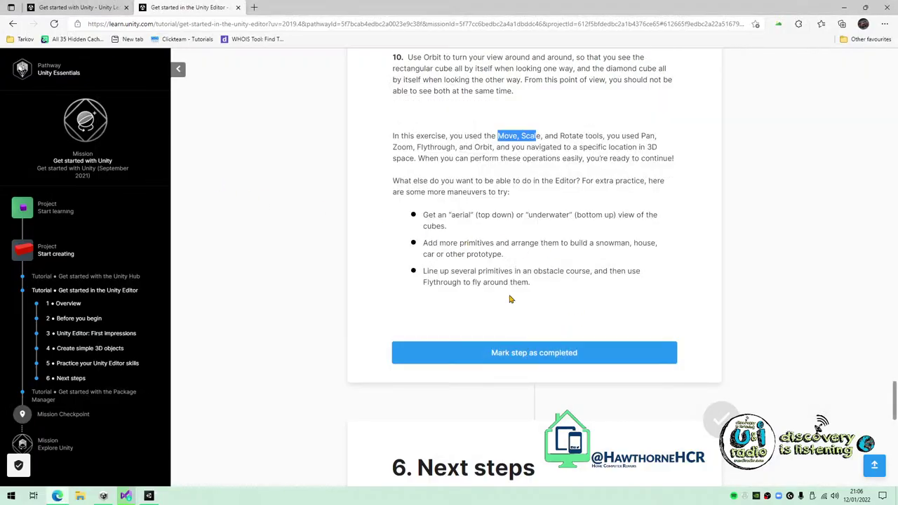
{"action": "scroll", "coordinate": [511, 292], "scroll_direction": "down", "scroll_amount": 1}
{"action": "scroll", "coordinate": [491, 341], "scroll_direction": "down", "scroll_amount": 4}
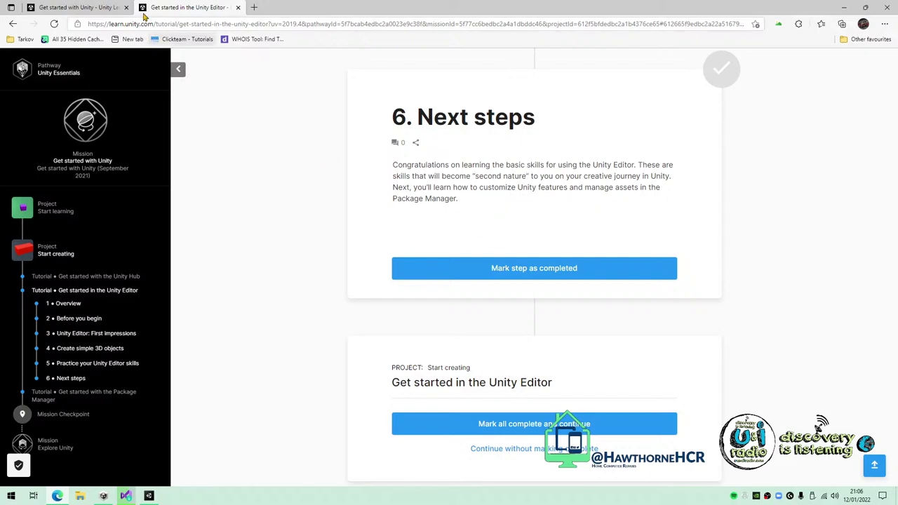
{"action": "scroll", "coordinate": [547, 224], "scroll_direction": "down", "scroll_amount": 1}
{"action": "scroll", "coordinate": [546, 225], "scroll_direction": "down", "scroll_amount": 2}
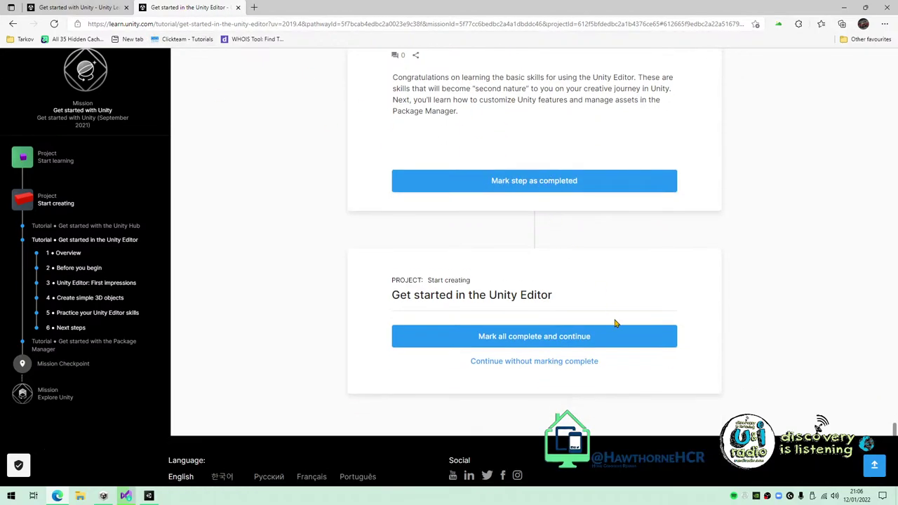
Return to the Unity editor, show the 2D Platformer tutorials and minimise the Visual Studio Installer.
{"action": "key", "text": "alt+Tab"}
{"action": "right_click_drag", "start_coordinate": [429, 158], "coordinate": [201, 162]}
{"action": "left_click_drag", "start_coordinate": [201, 161], "coordinate": [455, 173], "text": "alt"}
{"action": "right_click_drag", "start_coordinate": [454, 172], "coordinate": [483, 91]}
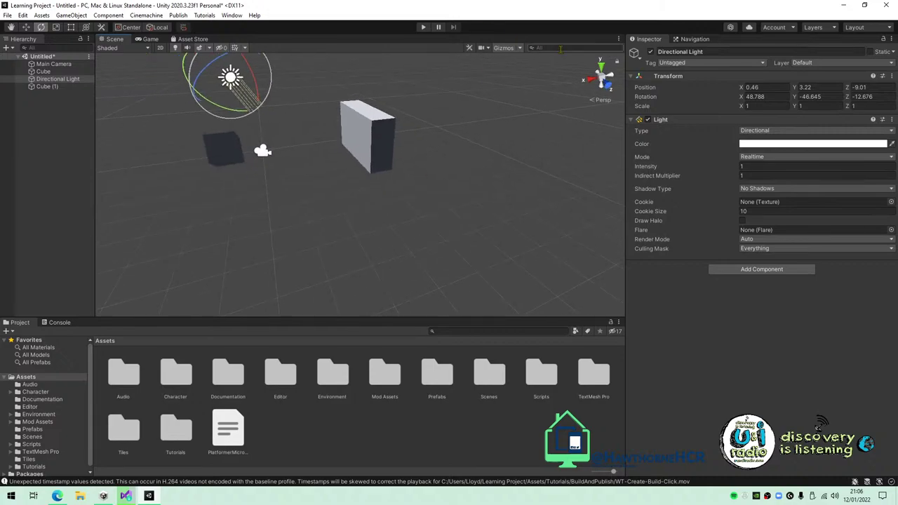
{"action": "left_click", "coordinate": [205, 14]}
{"action": "left_click", "coordinate": [223, 27]}
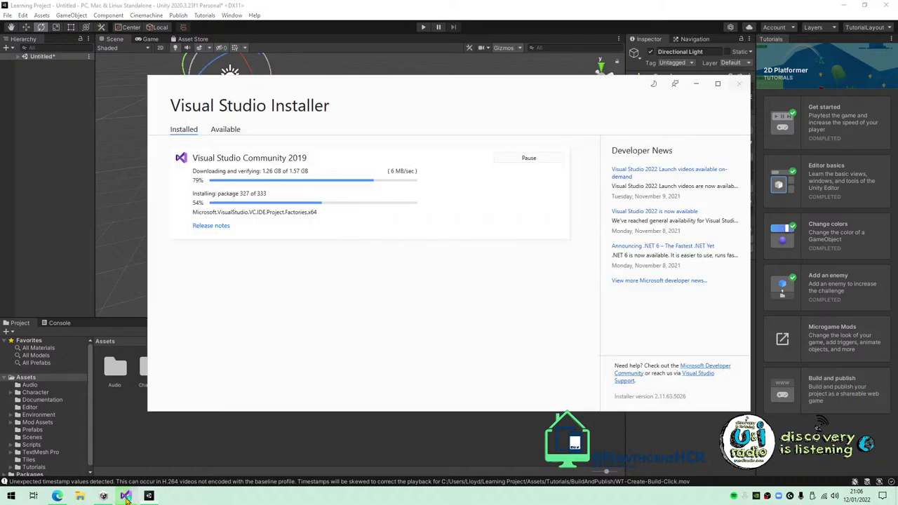
{"action": "left_click", "coordinate": [696, 83]}
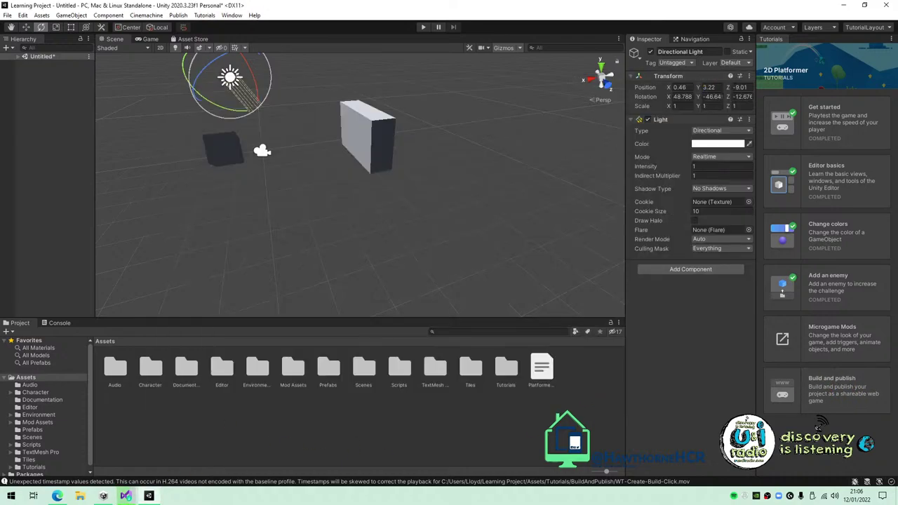
Close the "Get started in the Unity Editor" page in the browser and minimise the browser.
{"action": "left_click", "coordinate": [57, 496]}
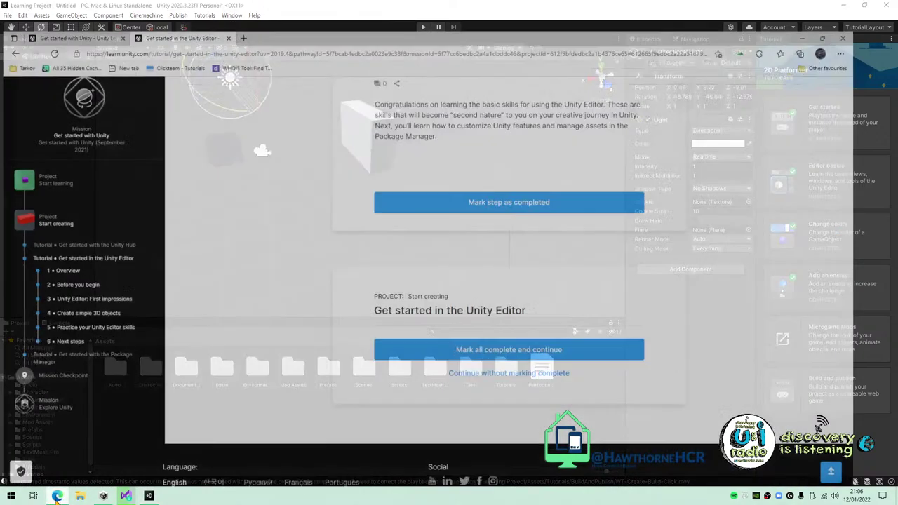
{"action": "left_click", "coordinate": [238, 7]}
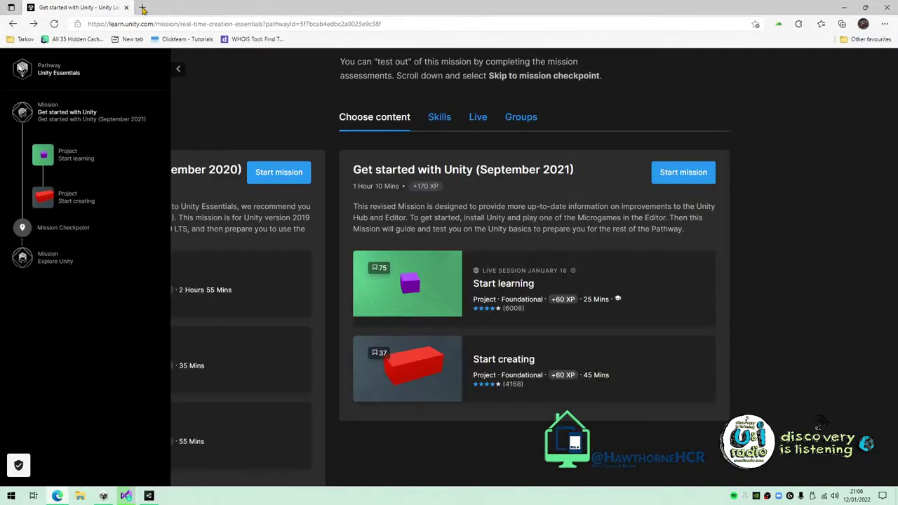
{"action": "left_click", "coordinate": [845, 7]}
{"action": "right_click_drag", "start_coordinate": [535, 204], "coordinate": [447, 175]}
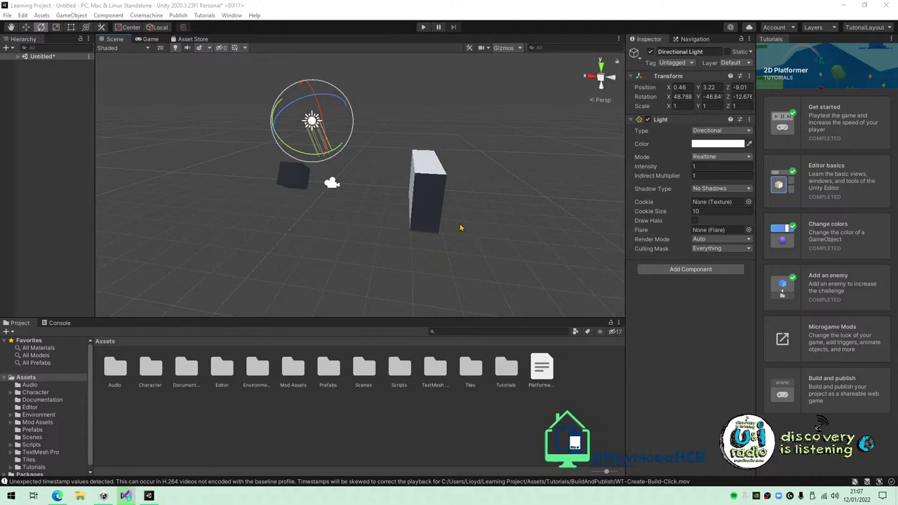
{"action": "right_click_drag", "start_coordinate": [483, 215], "coordinate": [483, 210]}
{"action": "key", "text": "d"}
{"action": "left_click_drag", "start_coordinate": [483, 211], "coordinate": [505, 217], "text": "alt"}
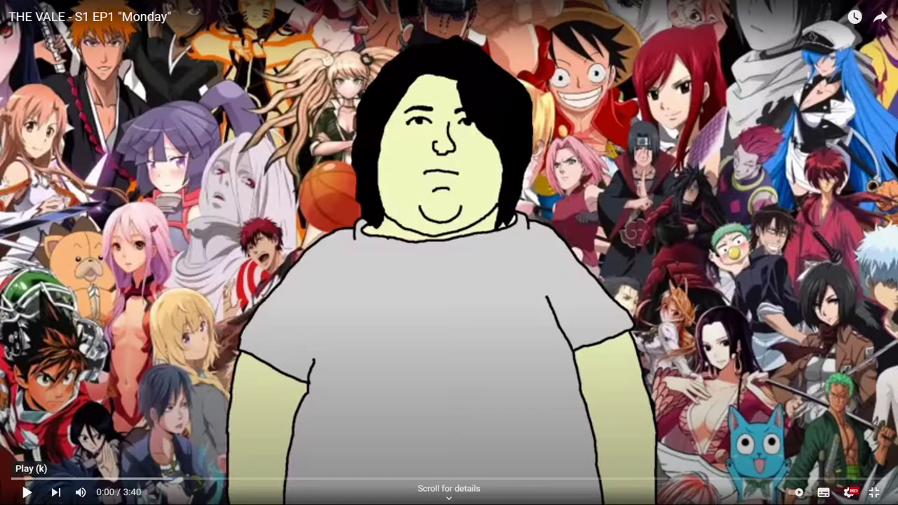
Play the video THE VALE - S1 EP1 "Monday" in the YouTube player.
{"action": "left_click", "coordinate": [27, 492]}
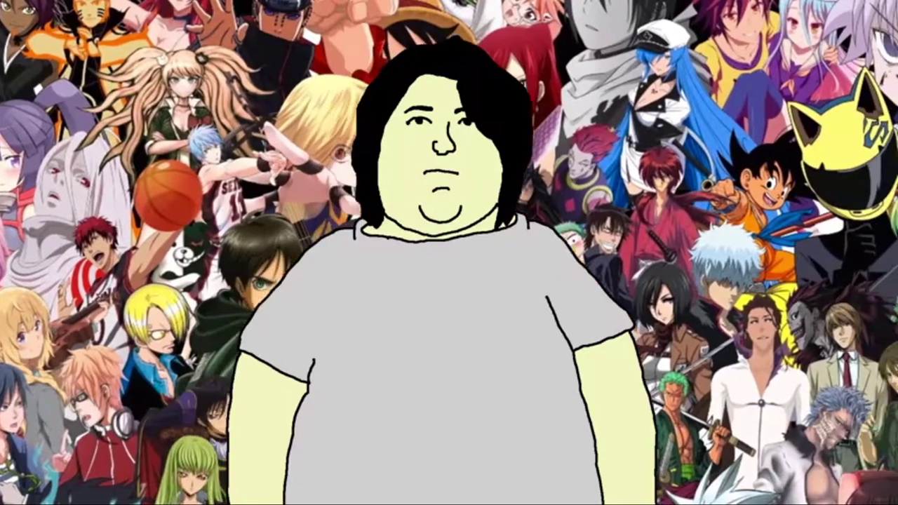